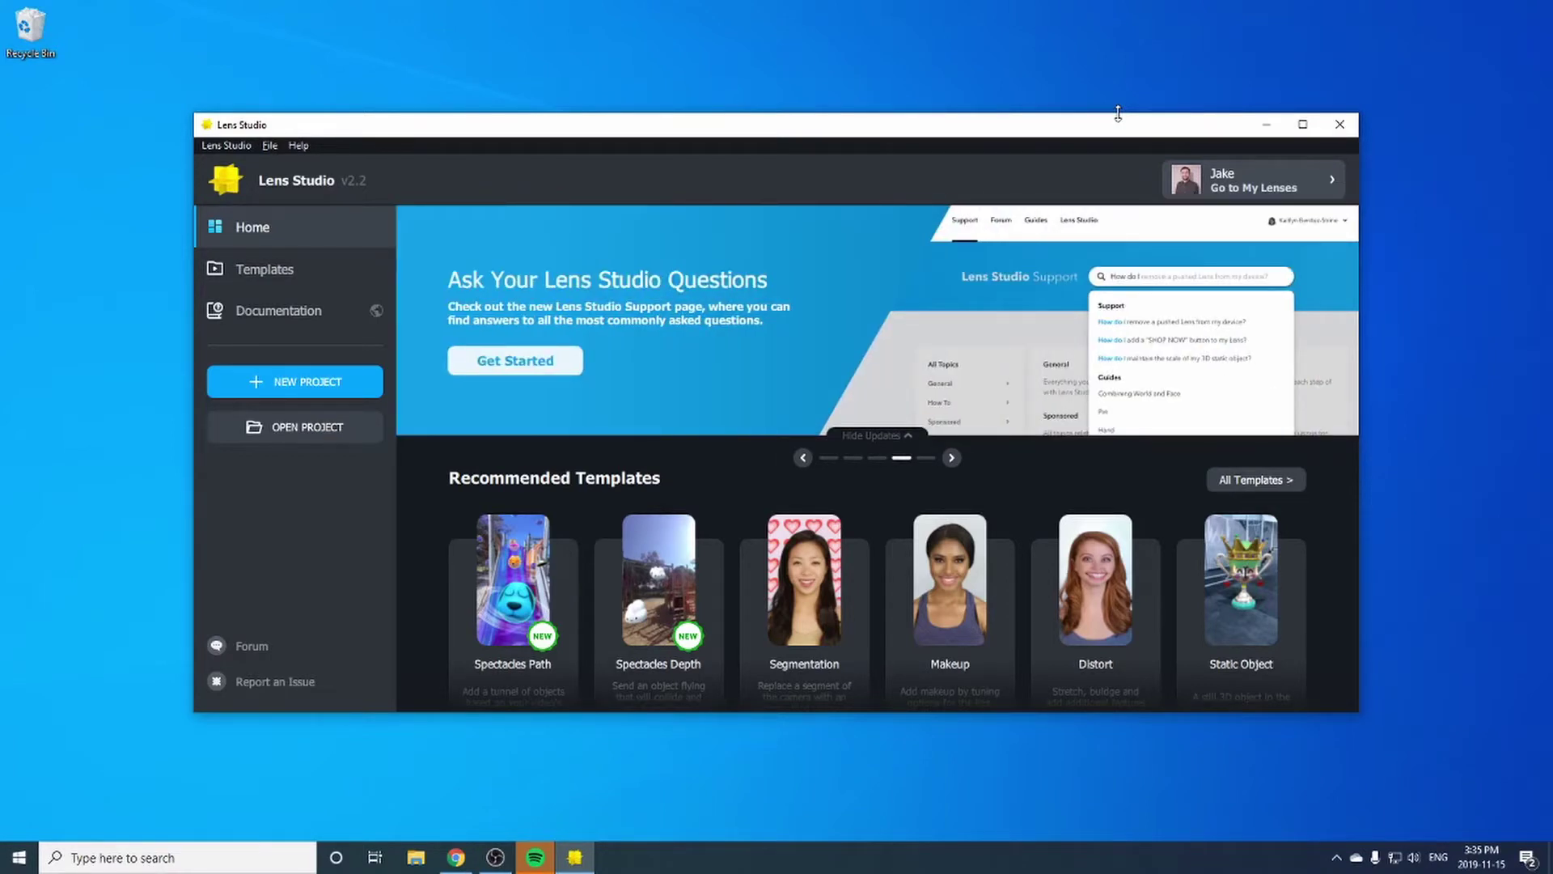
Step: Search Sketchfab for 'sunglasses', showing only downloadable models
{"action": "left_click", "coordinate": [456, 857]}
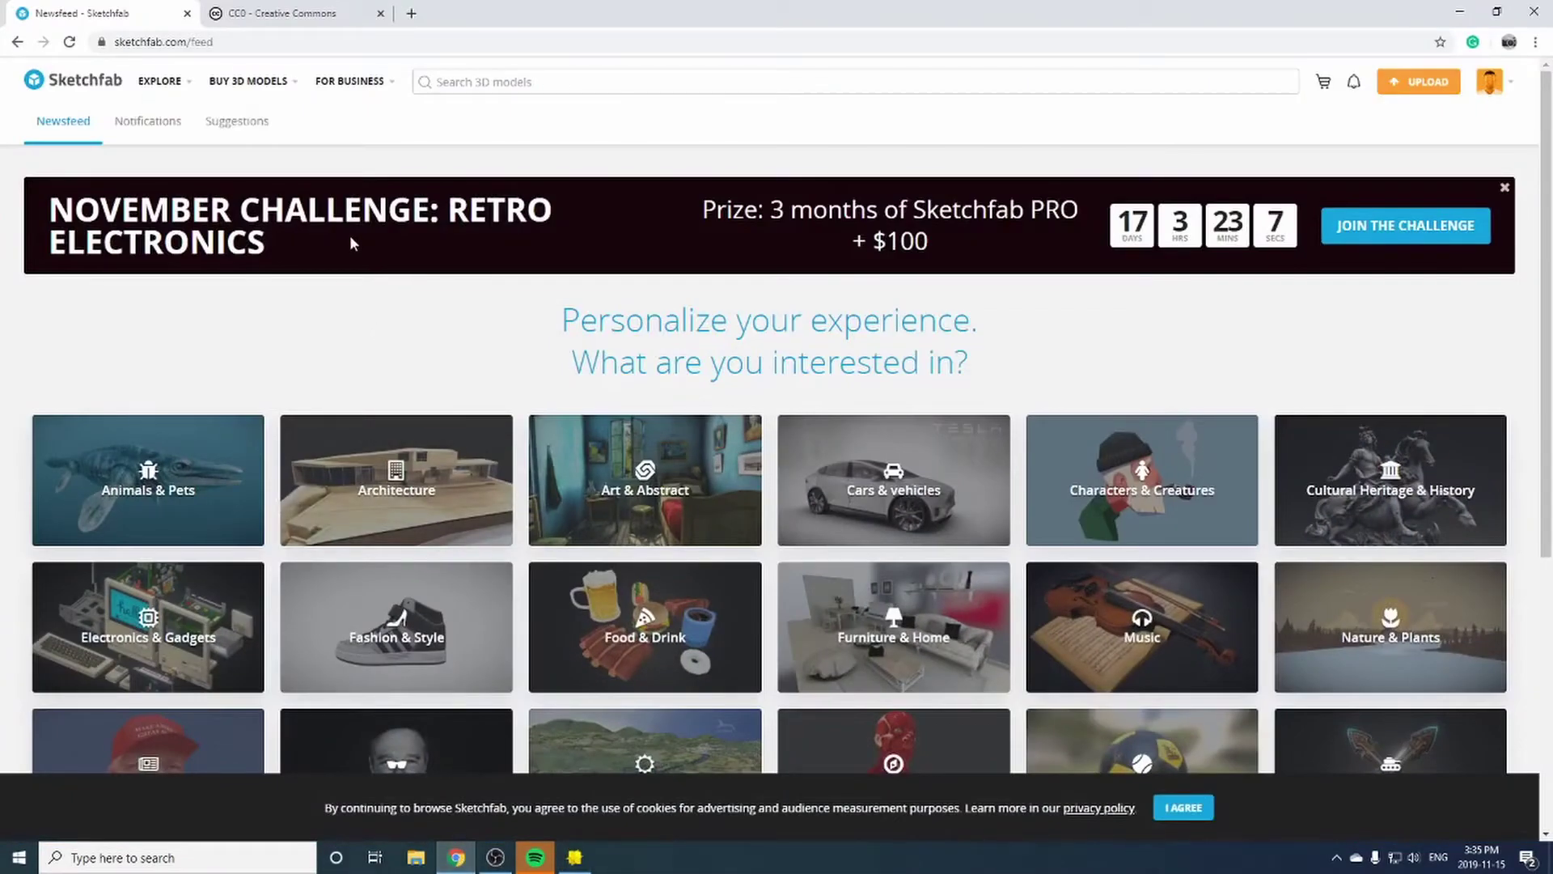
{"action": "left_click", "coordinate": [481, 82]}
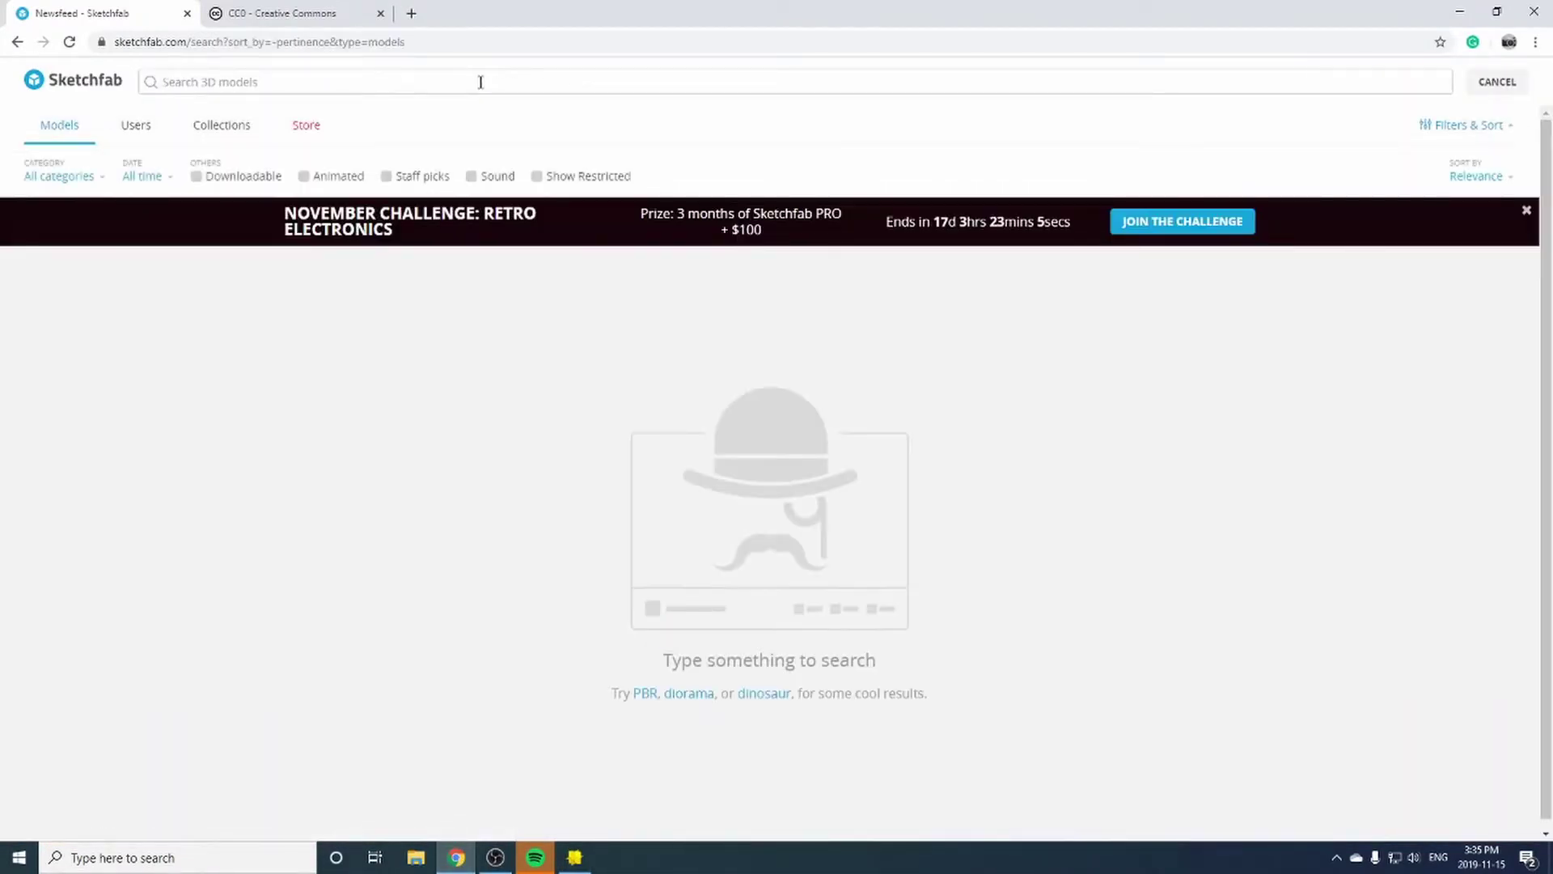
{"action": "type", "text": "sunglasses"}
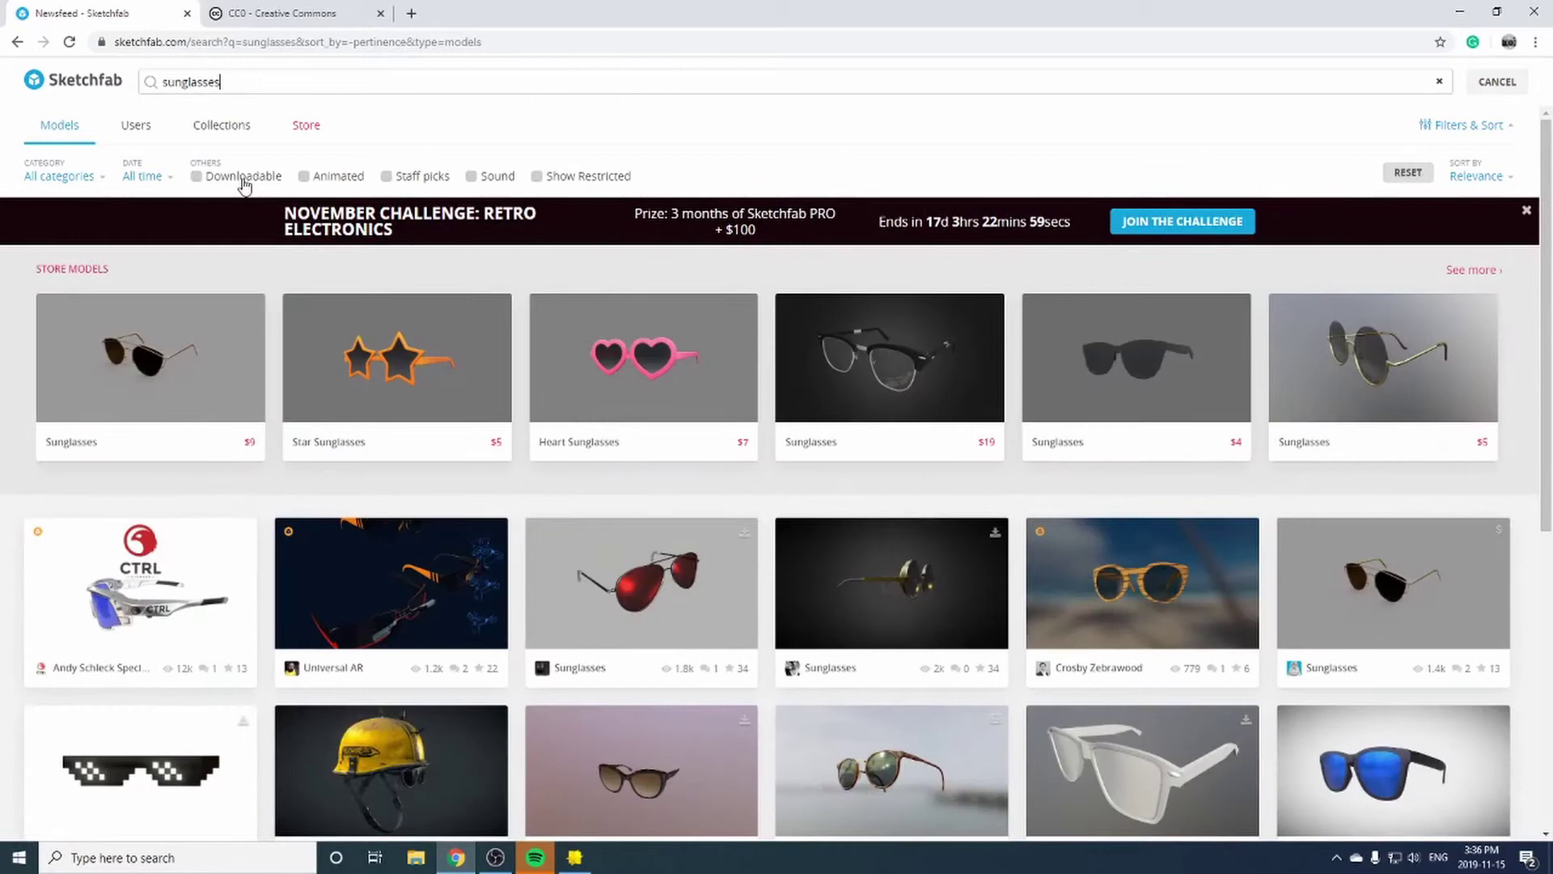
{"action": "left_click", "coordinate": [243, 177]}
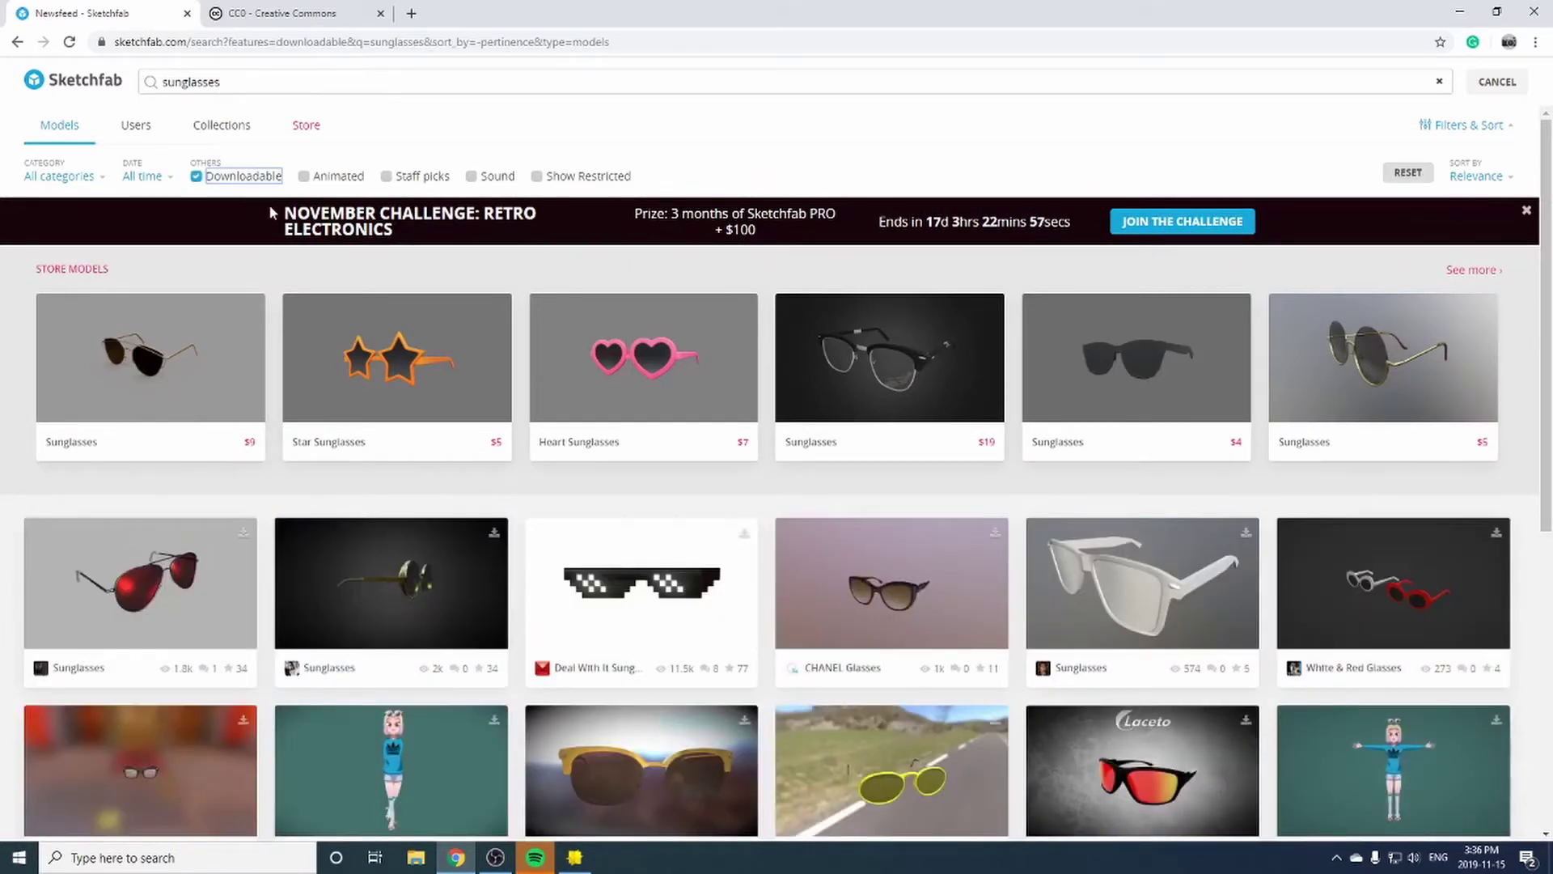
Step: Download the CHANEL Glasses model in its original obj format
{"action": "left_click", "coordinate": [928, 557]}
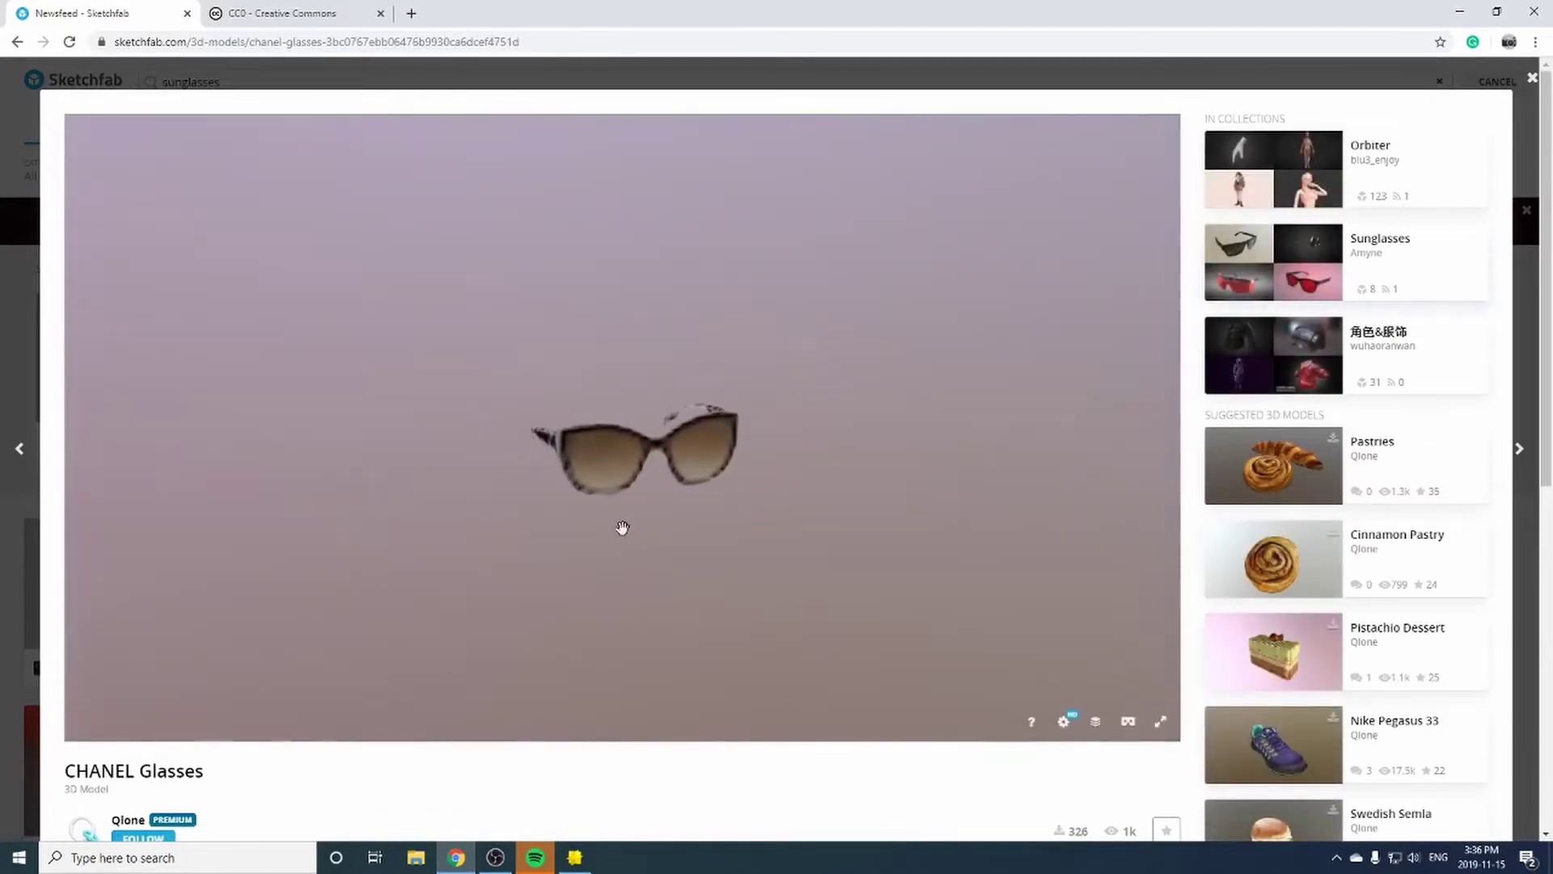
{"action": "scroll", "coordinate": [255, 771], "scroll_direction": "down", "scroll_amount": 2}
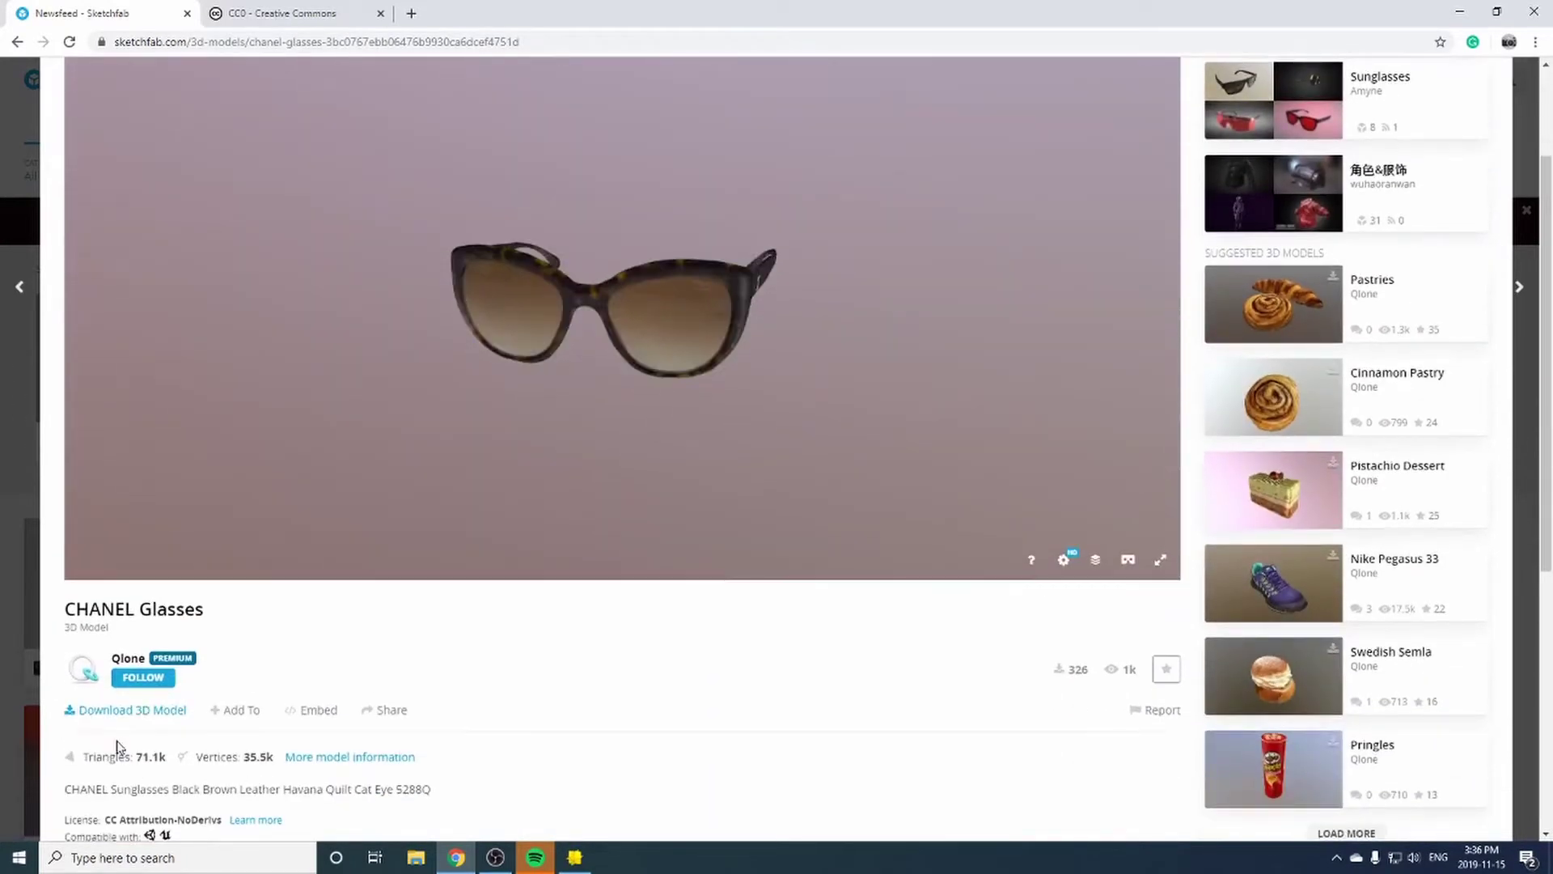
{"action": "left_click", "coordinate": [118, 712]}
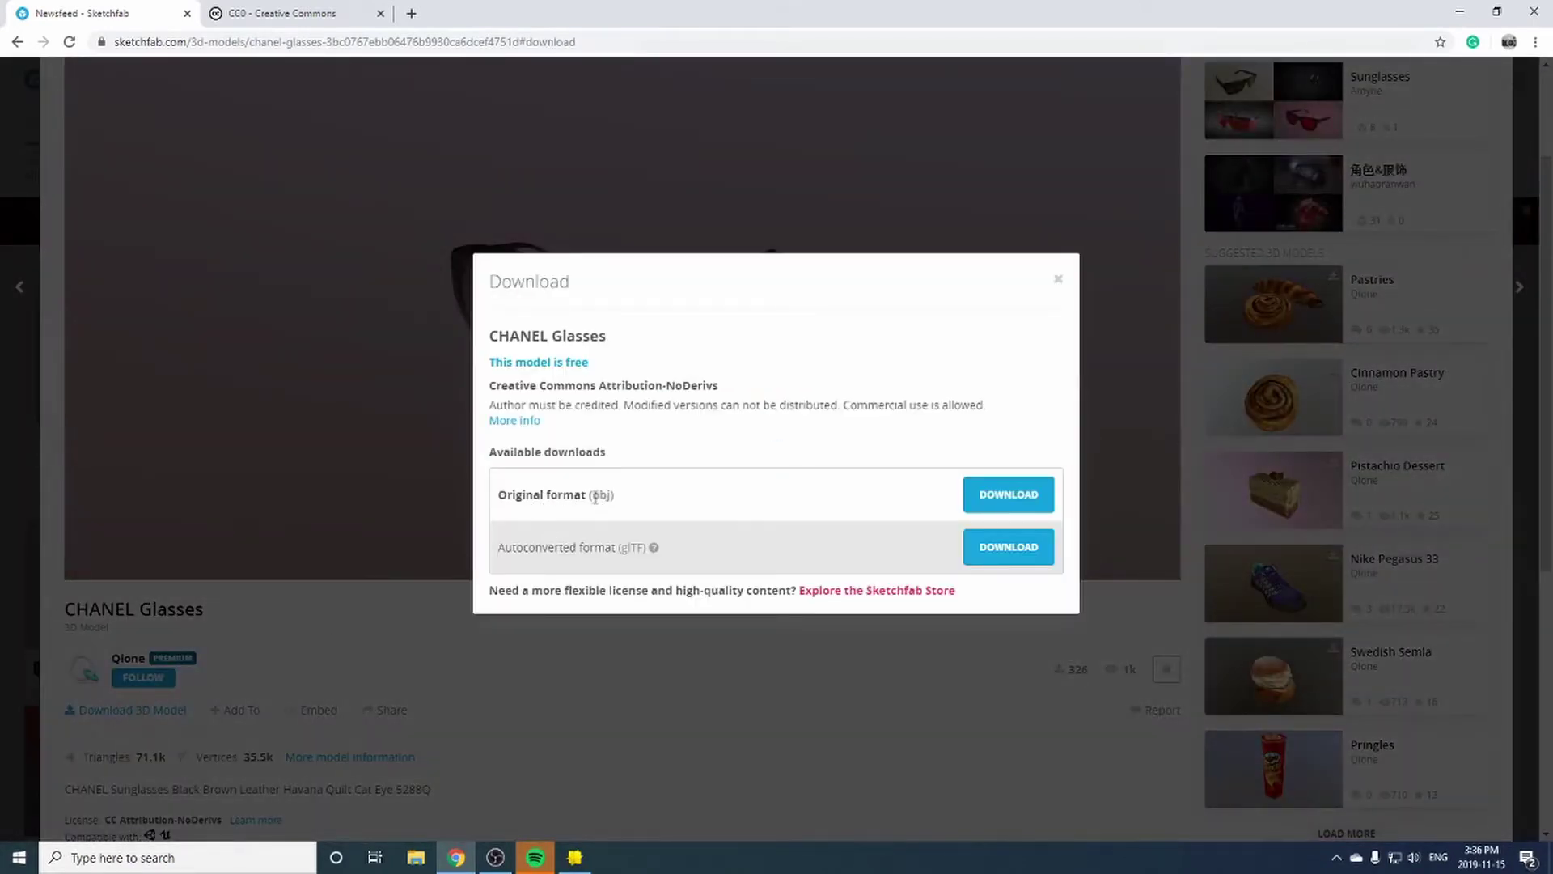
{"action": "left_click", "coordinate": [986, 496]}
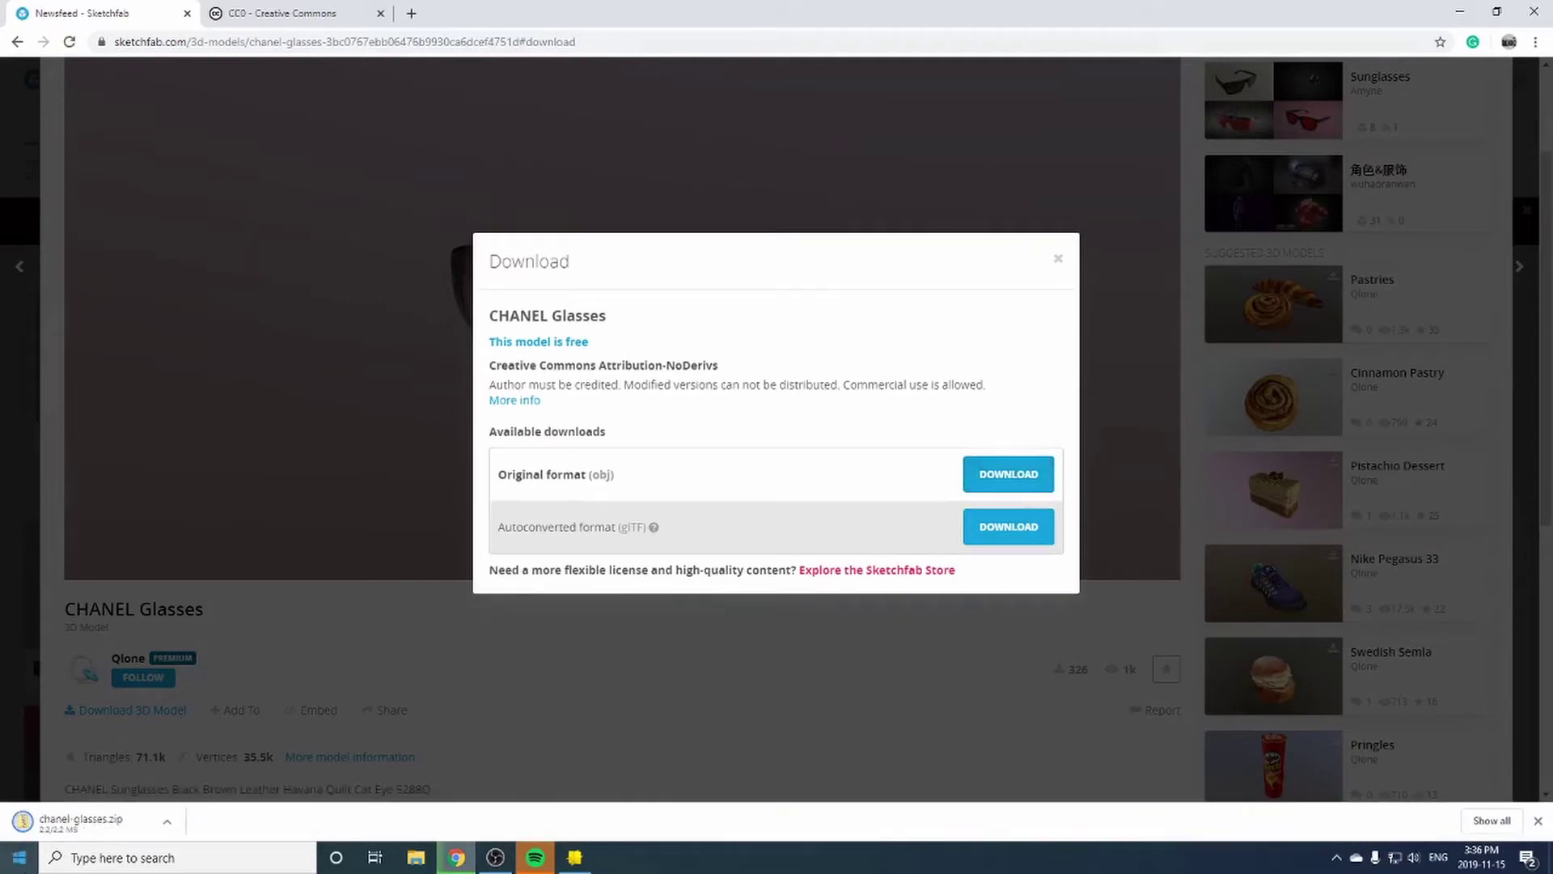
Step: Copy the source and textures folders from chanel-glasses.zip onto the desktop
{"action": "left_click", "coordinate": [105, 825]}
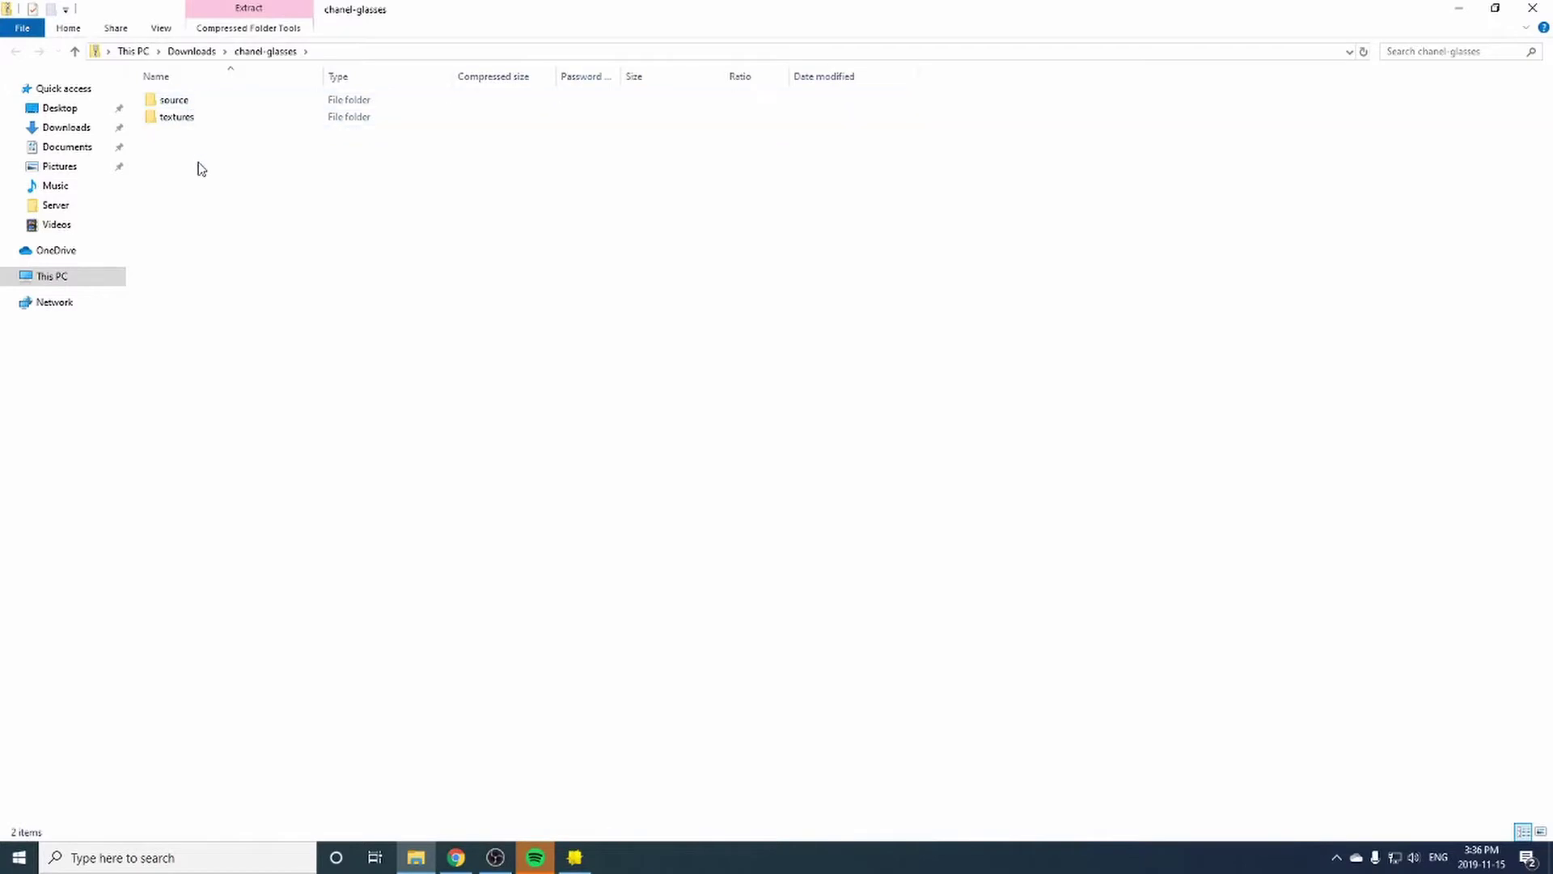
{"action": "left_click_drag", "start_coordinate": [198, 167], "coordinate": [199, 81]}
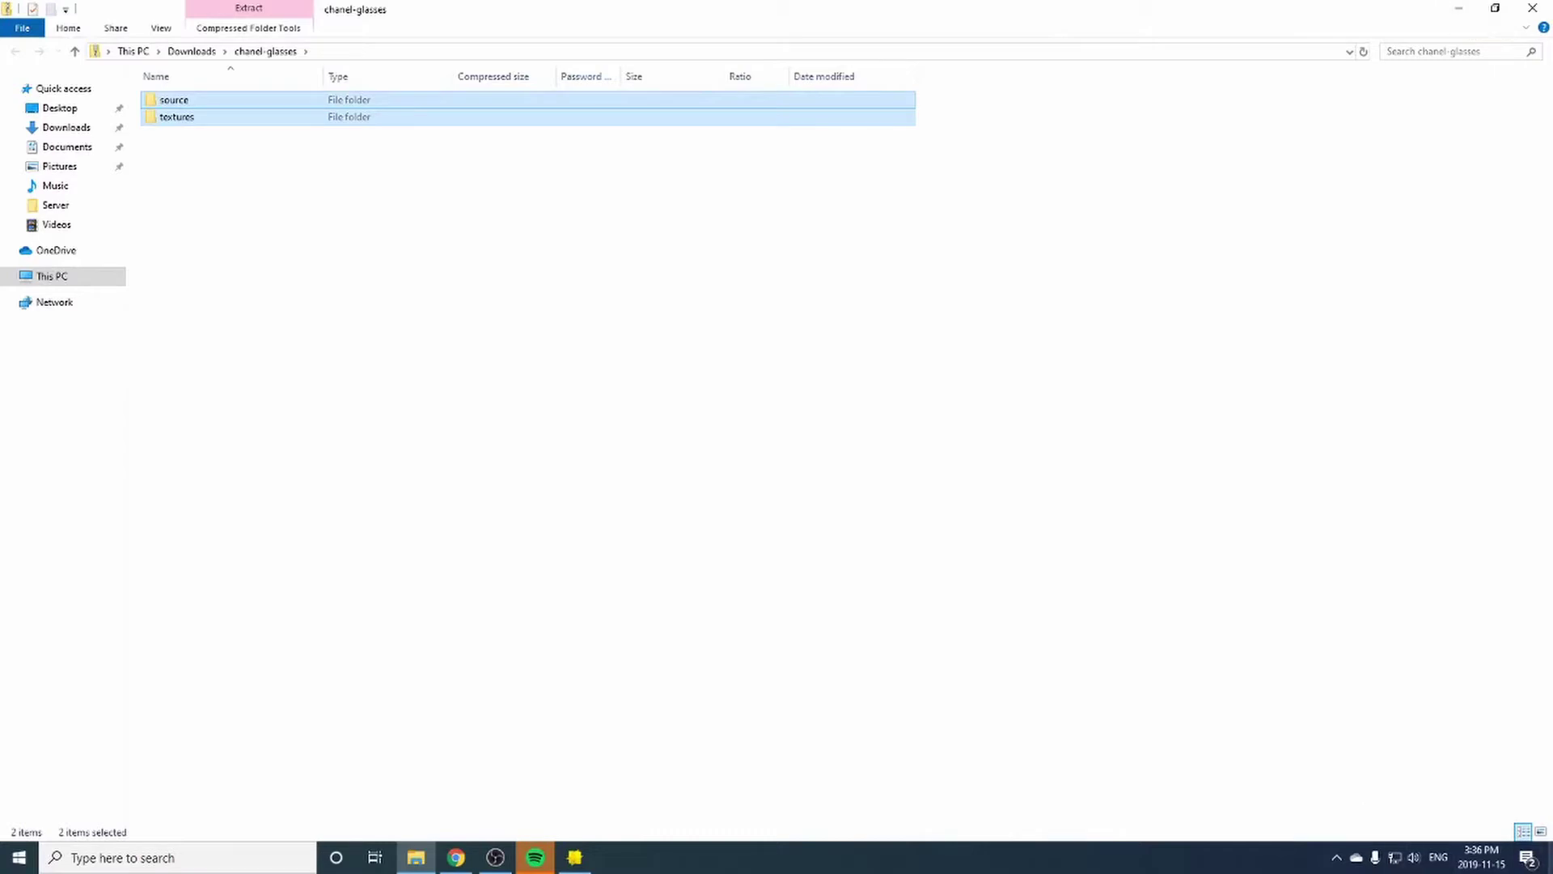
{"action": "left_click", "coordinate": [1466, 13]}
{"action": "key", "text": "ctrl+v"}
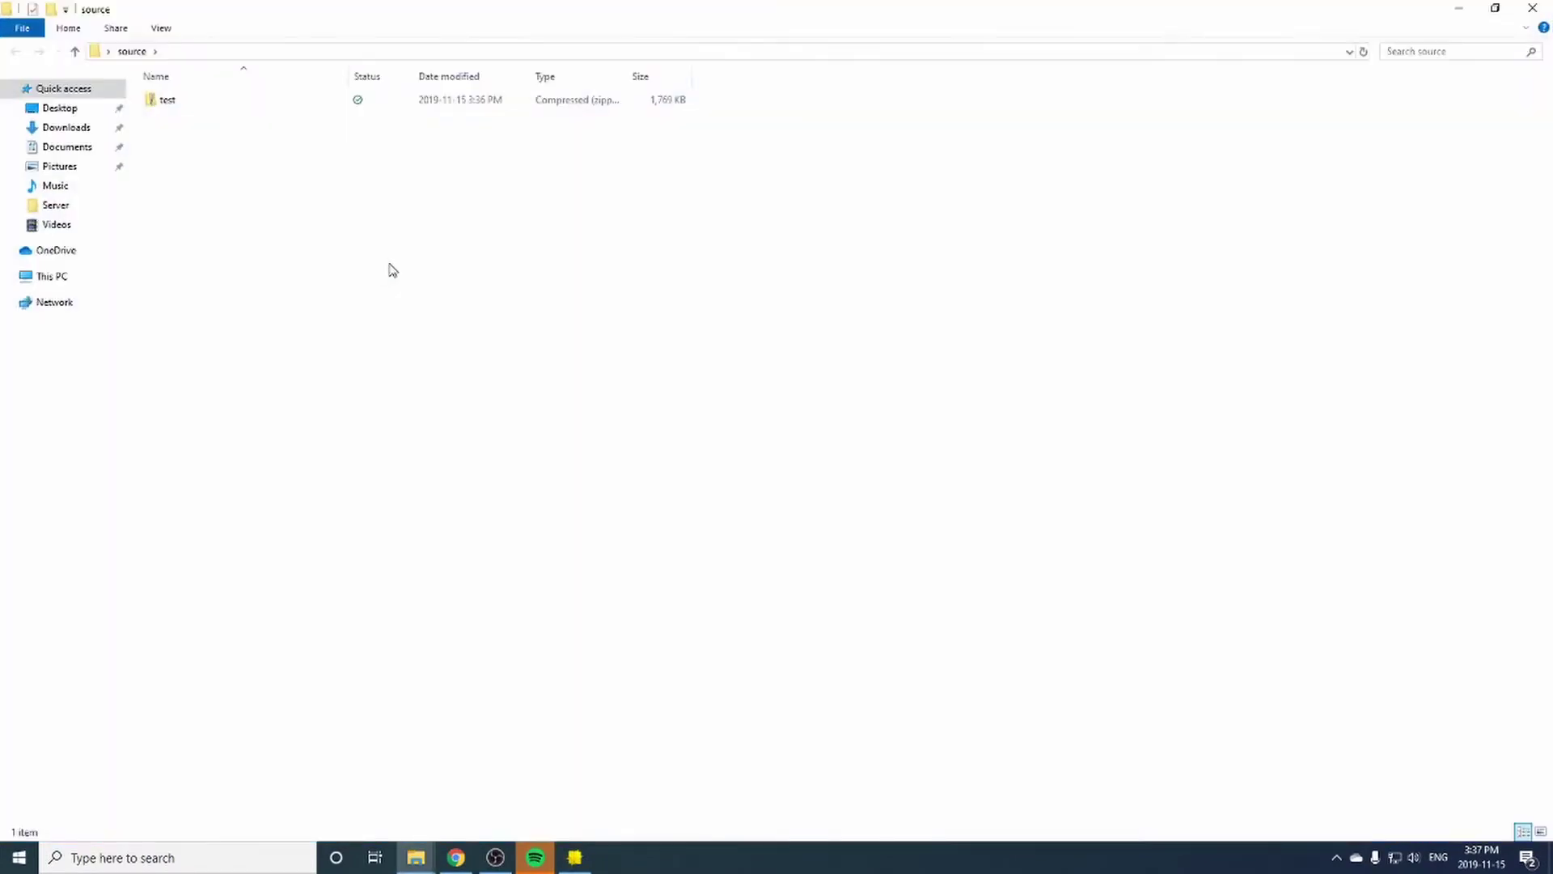
Step: Put the three model files from the test zip directly into the desktop source folder
{"action": "left_click", "coordinate": [166, 101]}
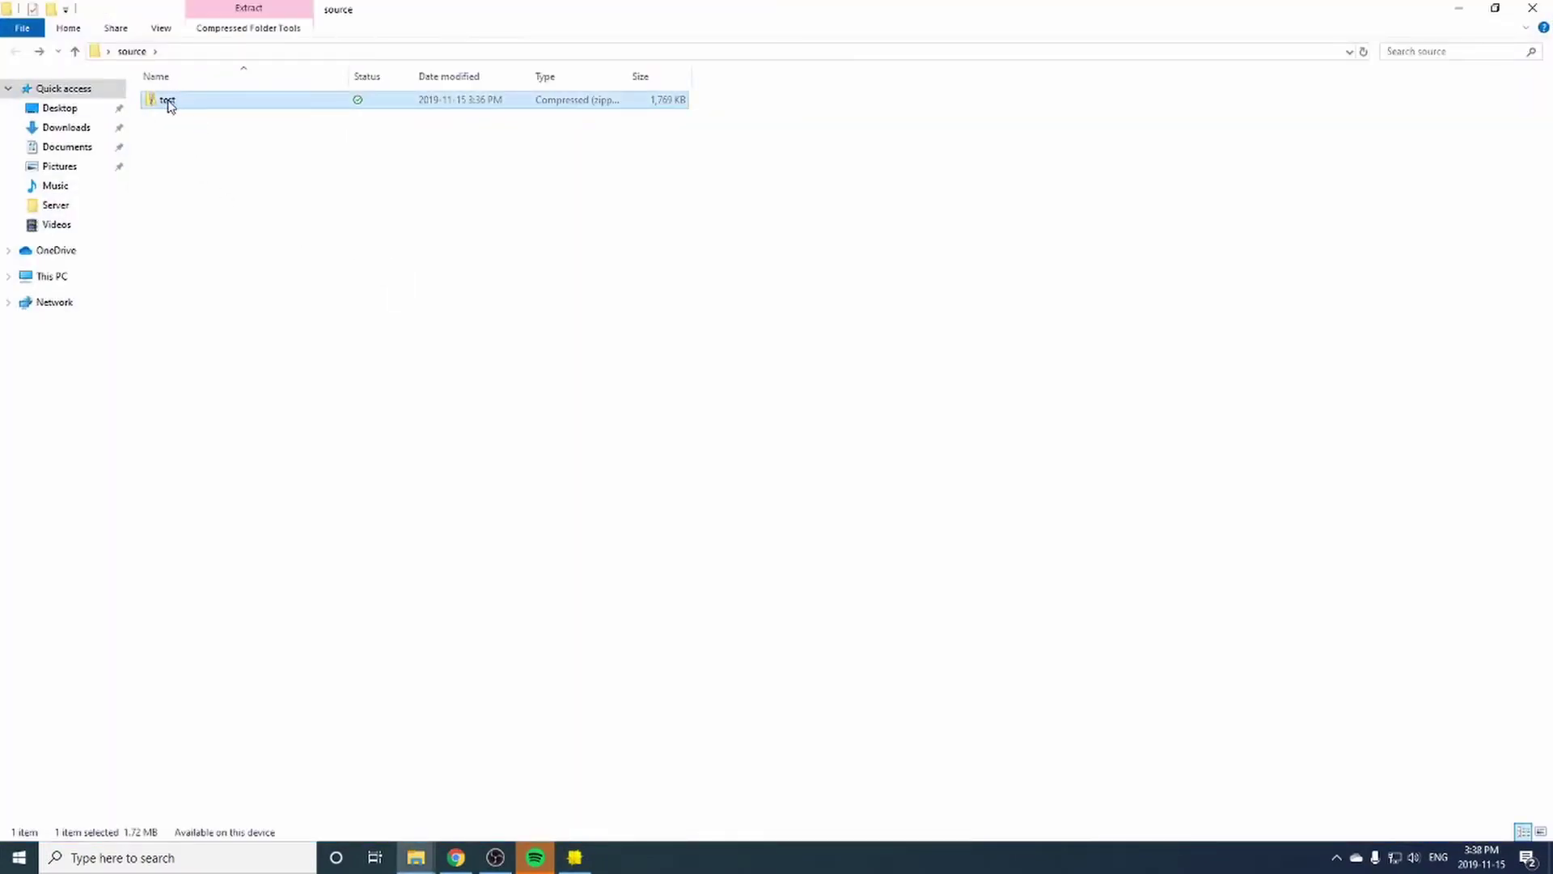
{"action": "double_click", "coordinate": [170, 105]}
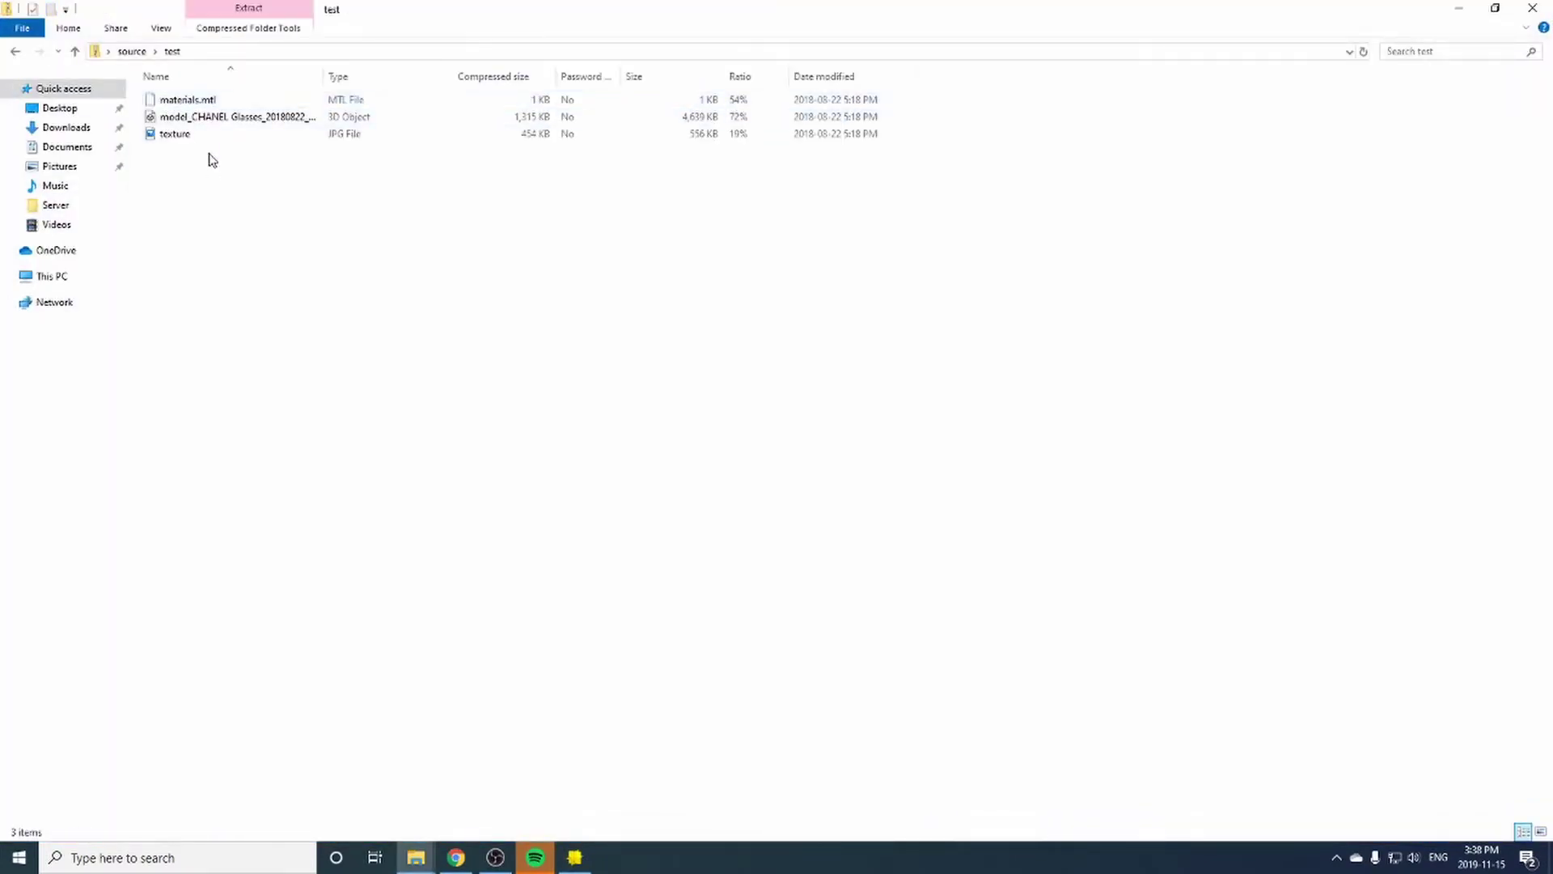
{"action": "left_click_drag", "start_coordinate": [211, 158], "coordinate": [185, 85]}
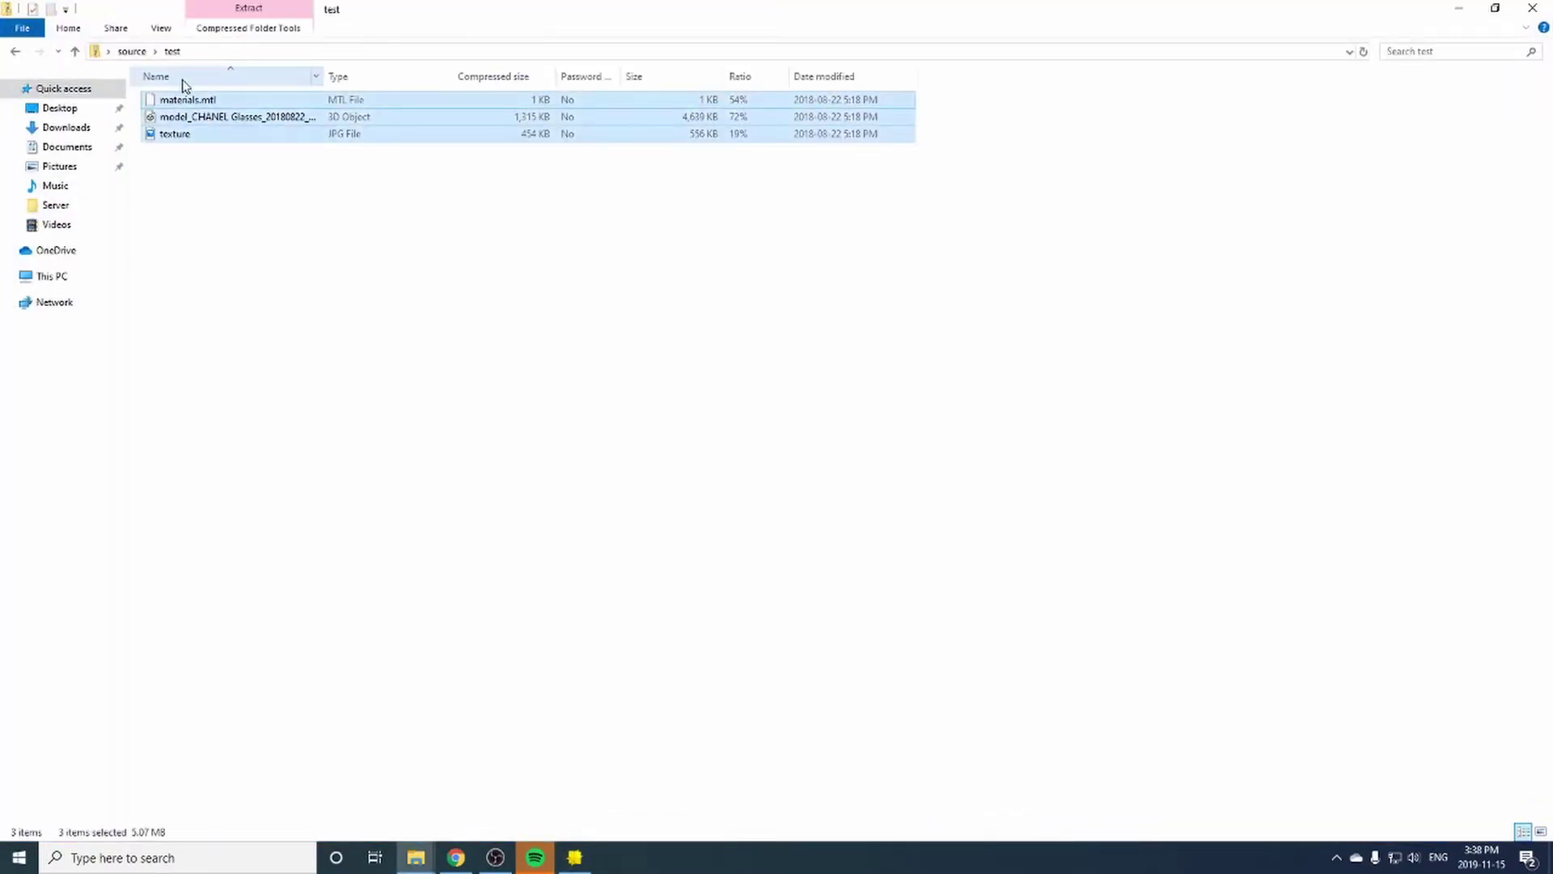
{"action": "left_click", "coordinate": [16, 51]}
{"action": "left_click", "coordinate": [318, 207]}
{"action": "key", "text": "ctrl+v"}
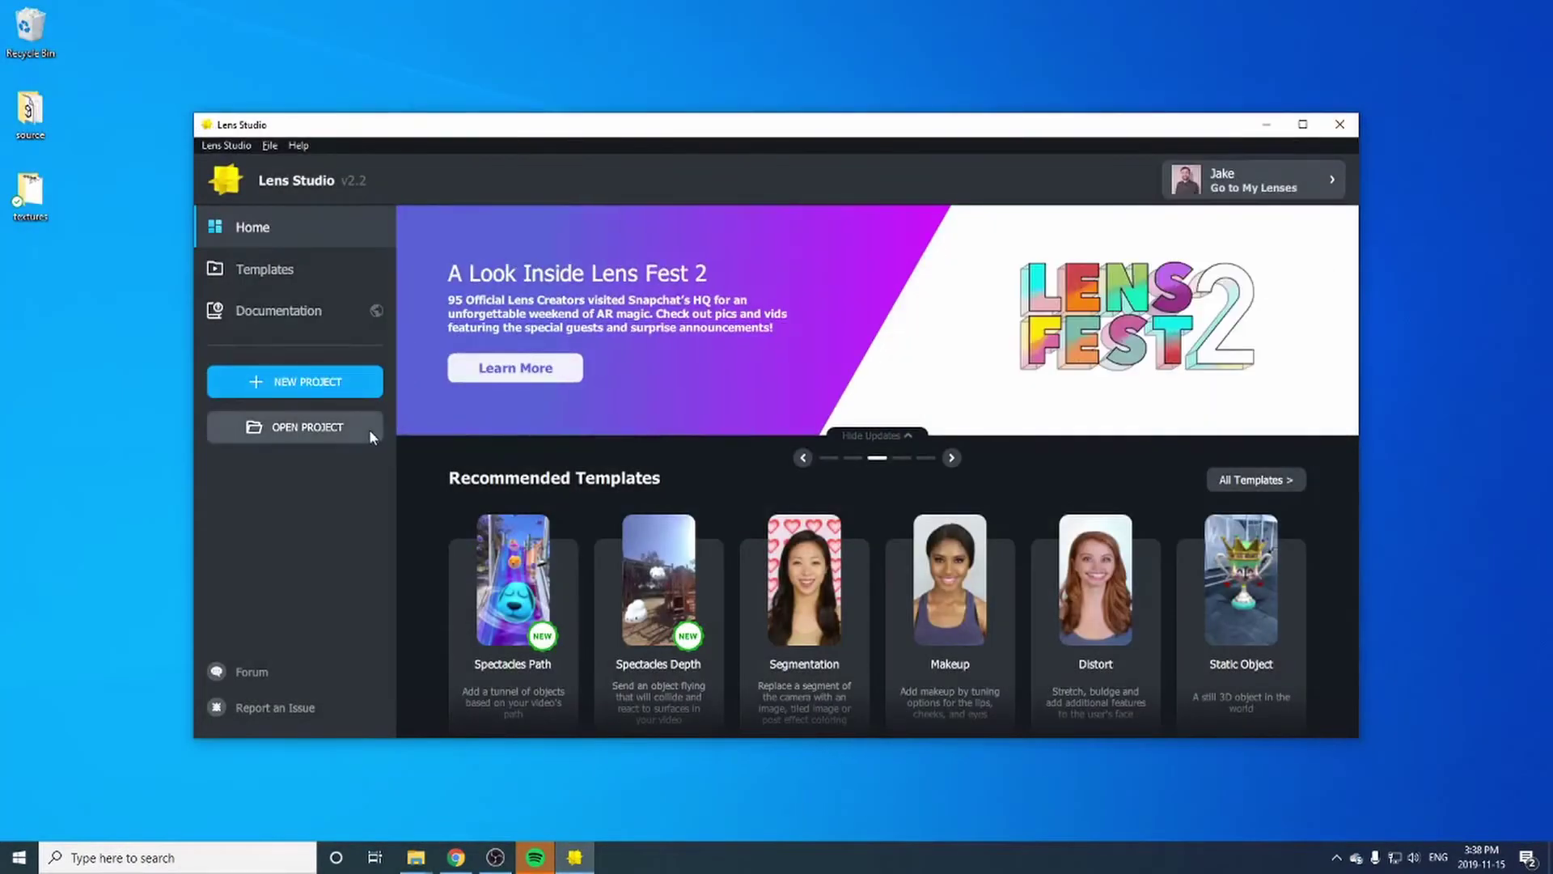
Step: Create a new project and import the CHANEL Glasses OBJ from Desktop > source into Resources
{"action": "left_click", "coordinate": [340, 395]}
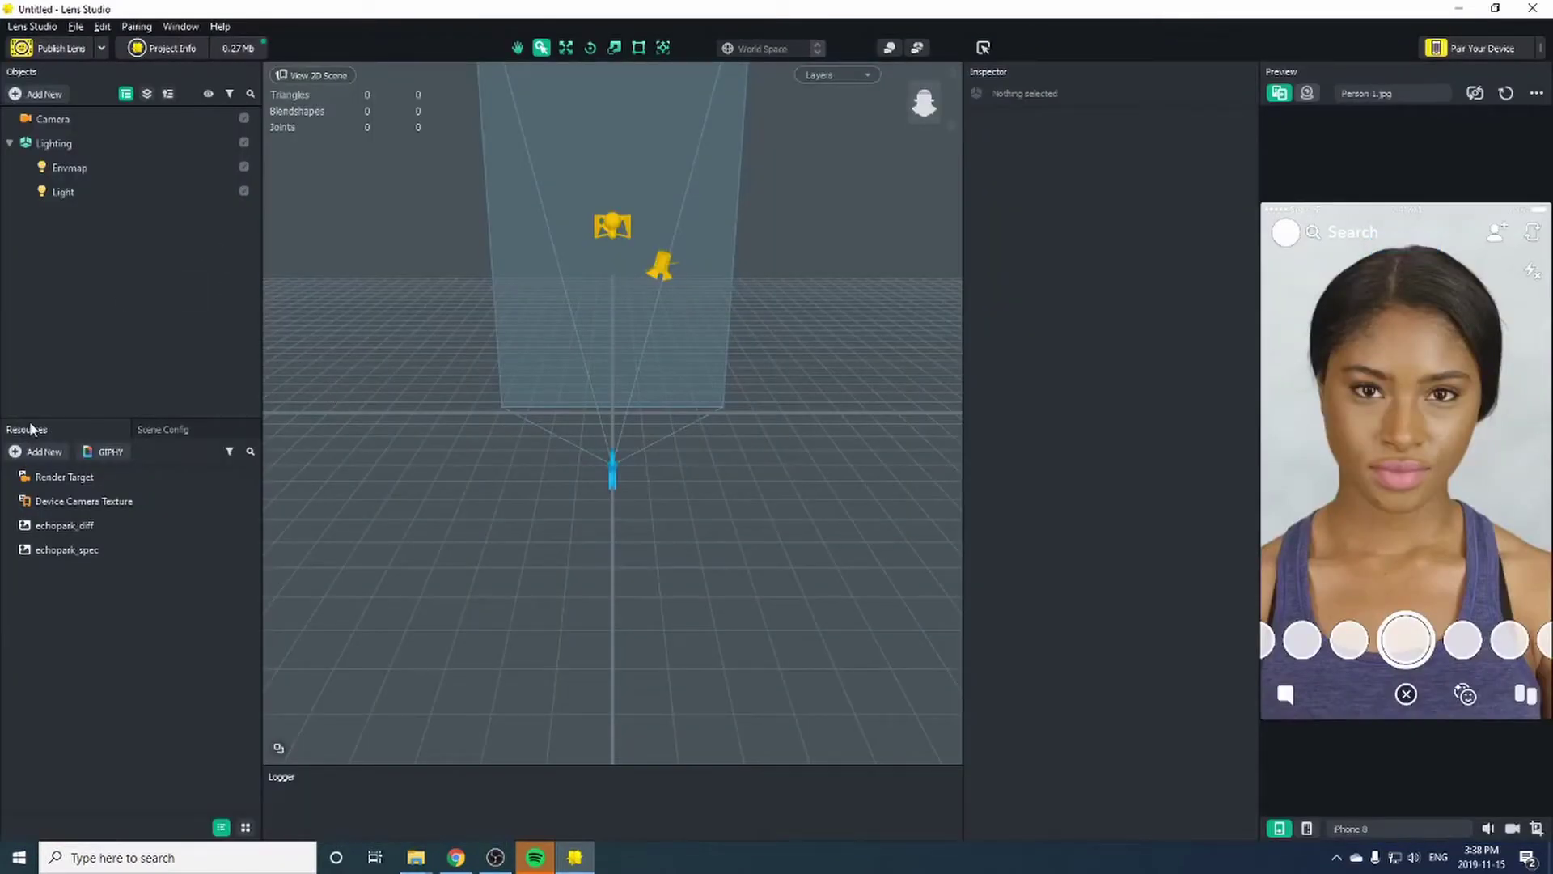
{"action": "left_click", "coordinate": [33, 453]}
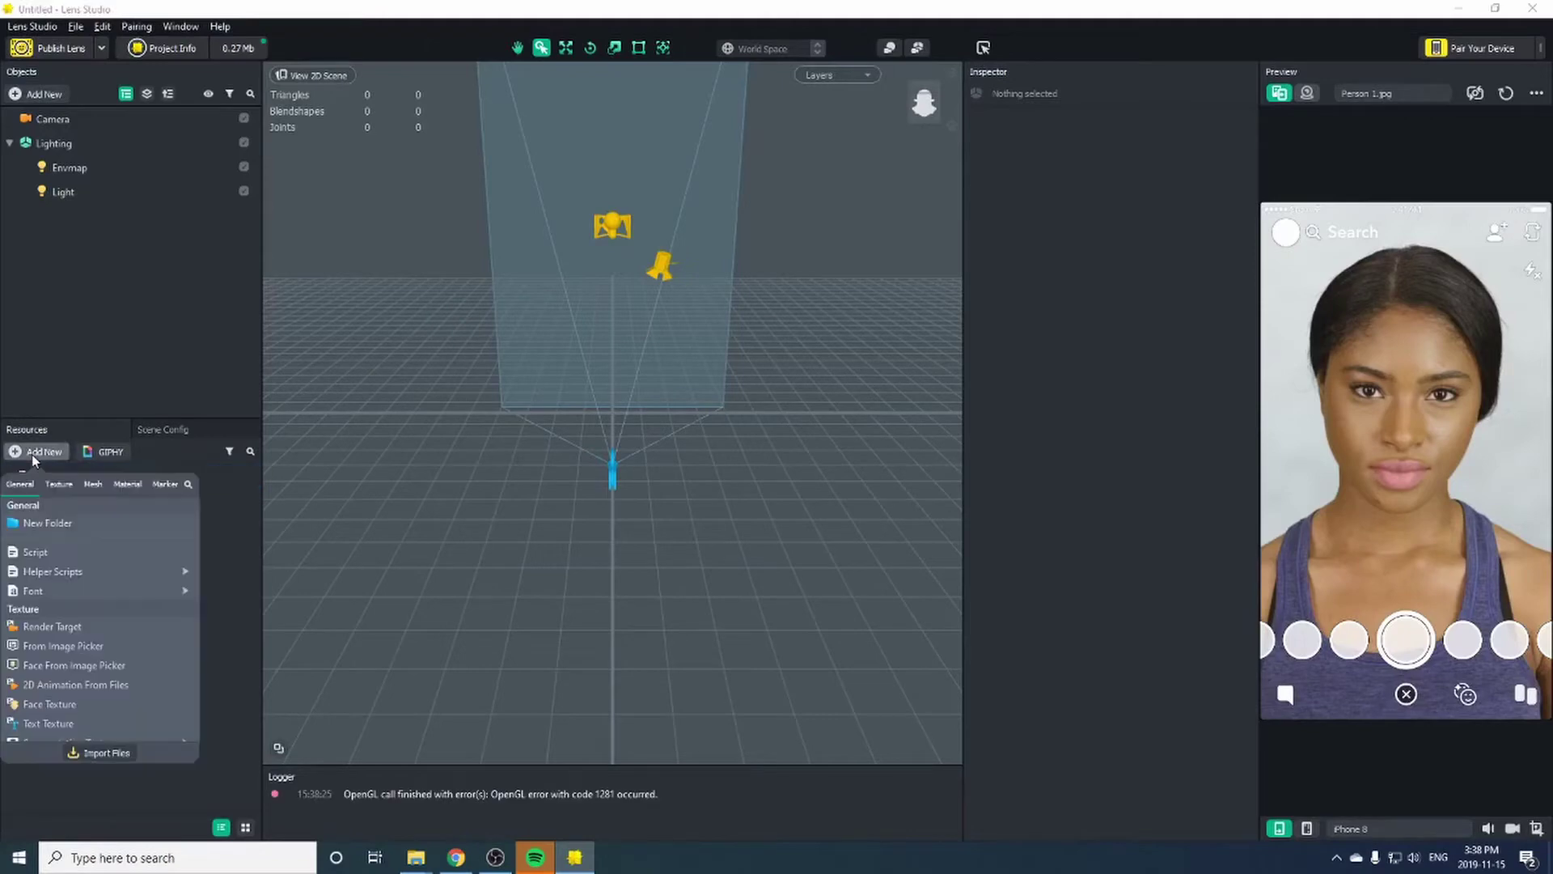
{"action": "left_click", "coordinate": [100, 760]}
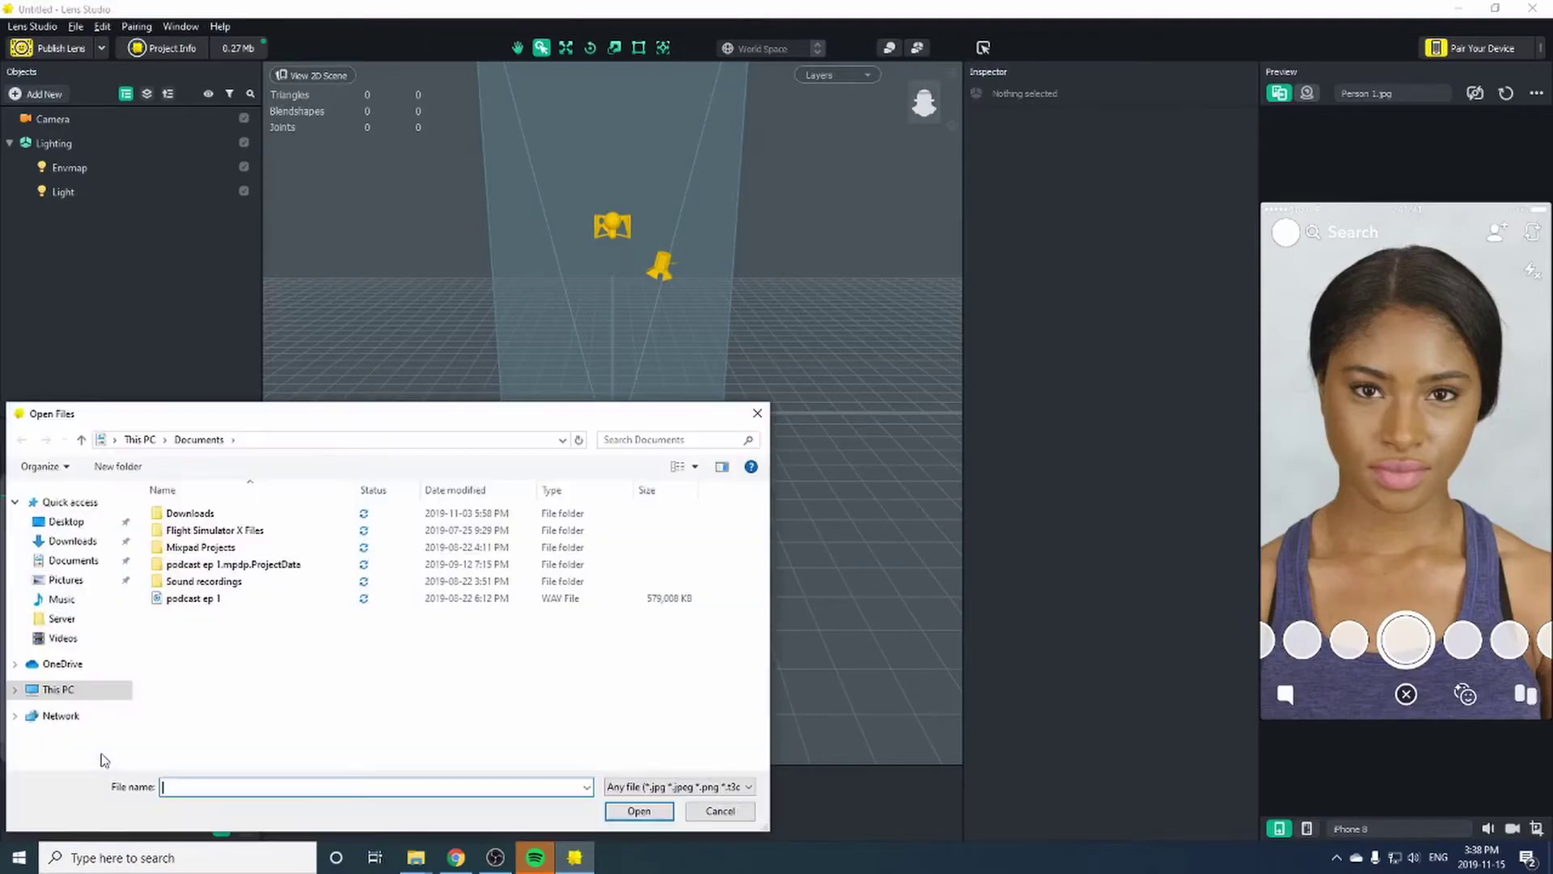
{"action": "left_click", "coordinate": [70, 522]}
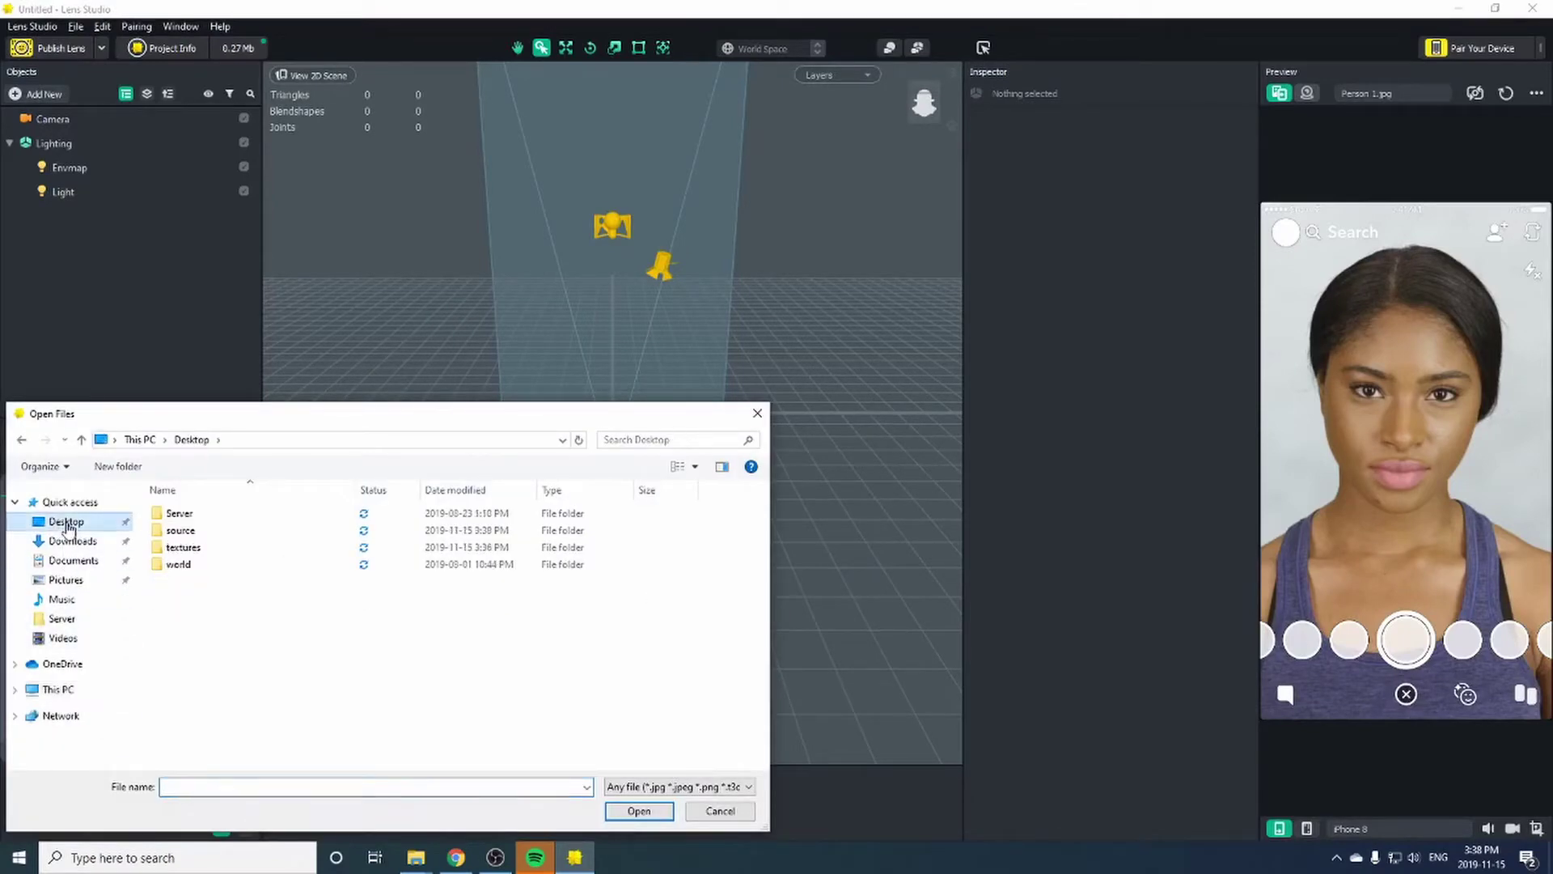
{"action": "left_click", "coordinate": [203, 534]}
{"action": "double_click", "coordinate": [203, 534]}
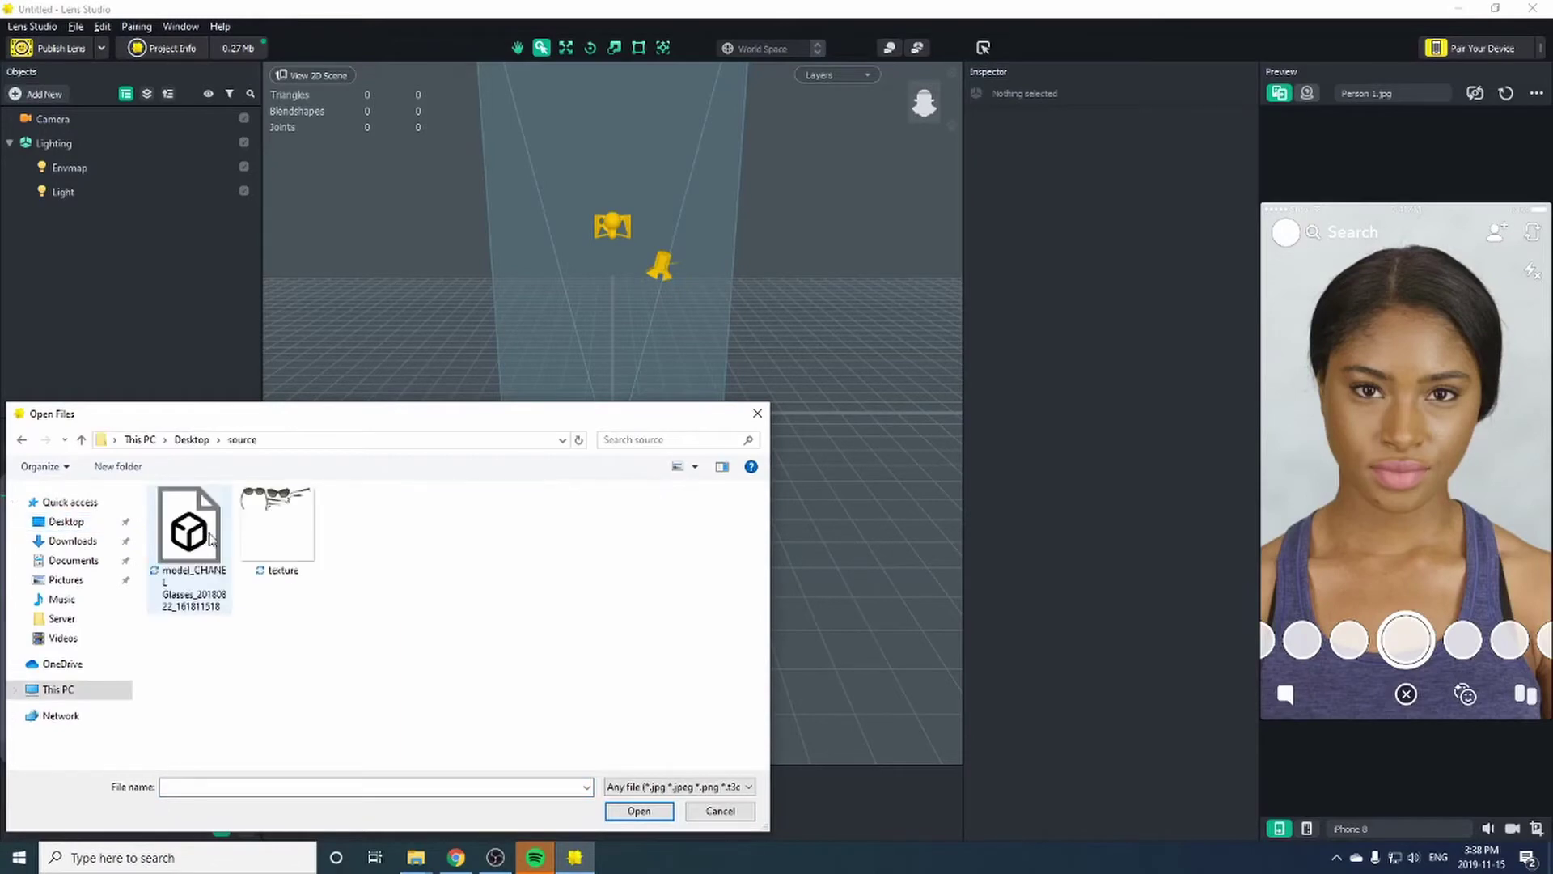
{"action": "left_click", "coordinate": [200, 539]}
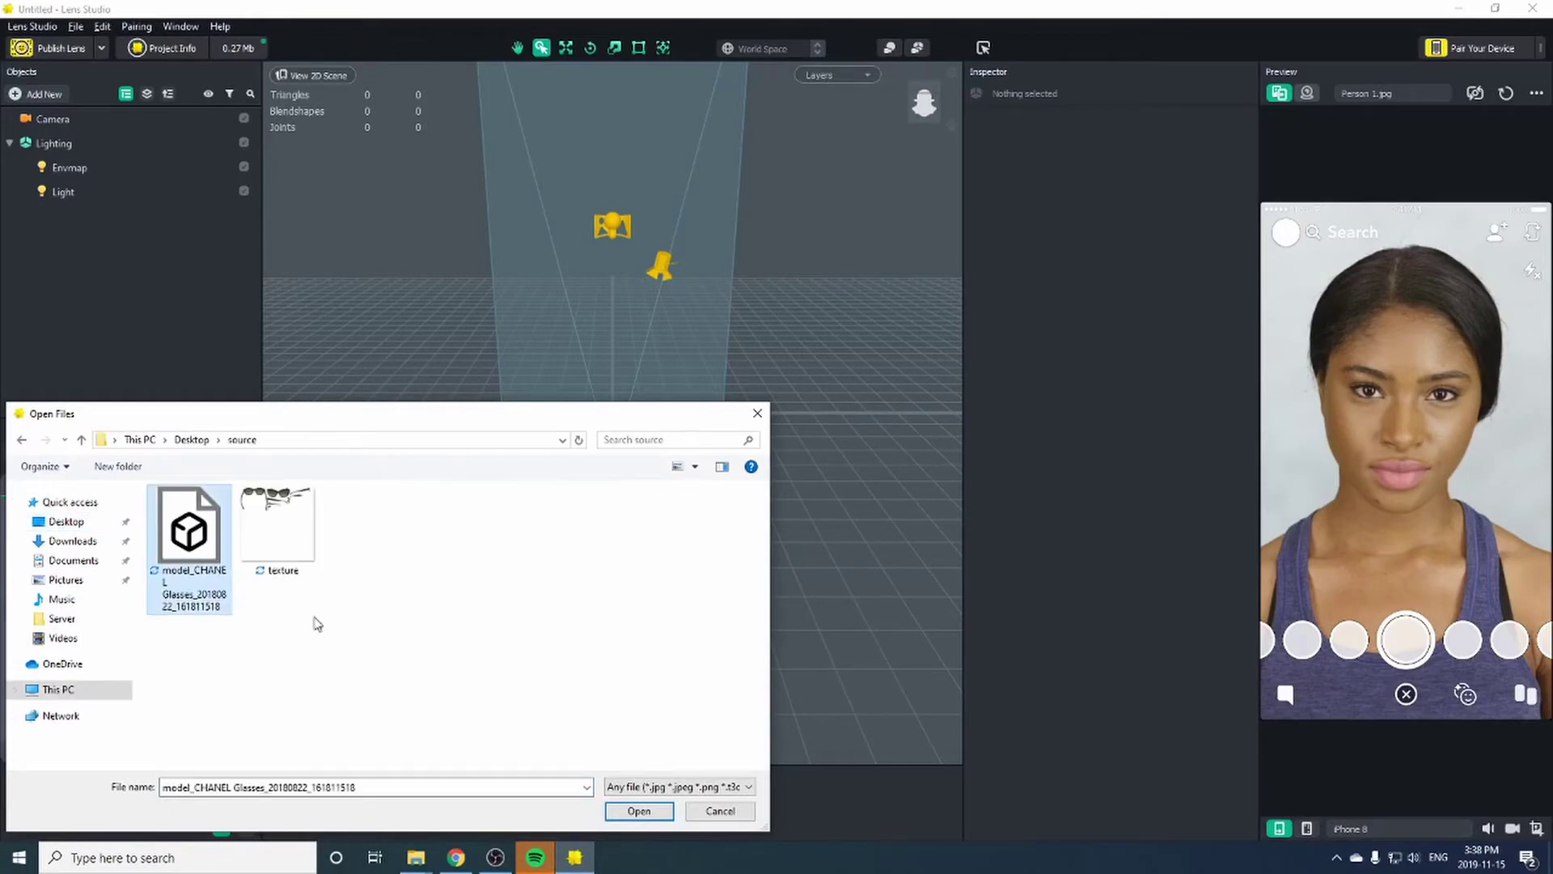
{"action": "left_click", "coordinate": [638, 811]}
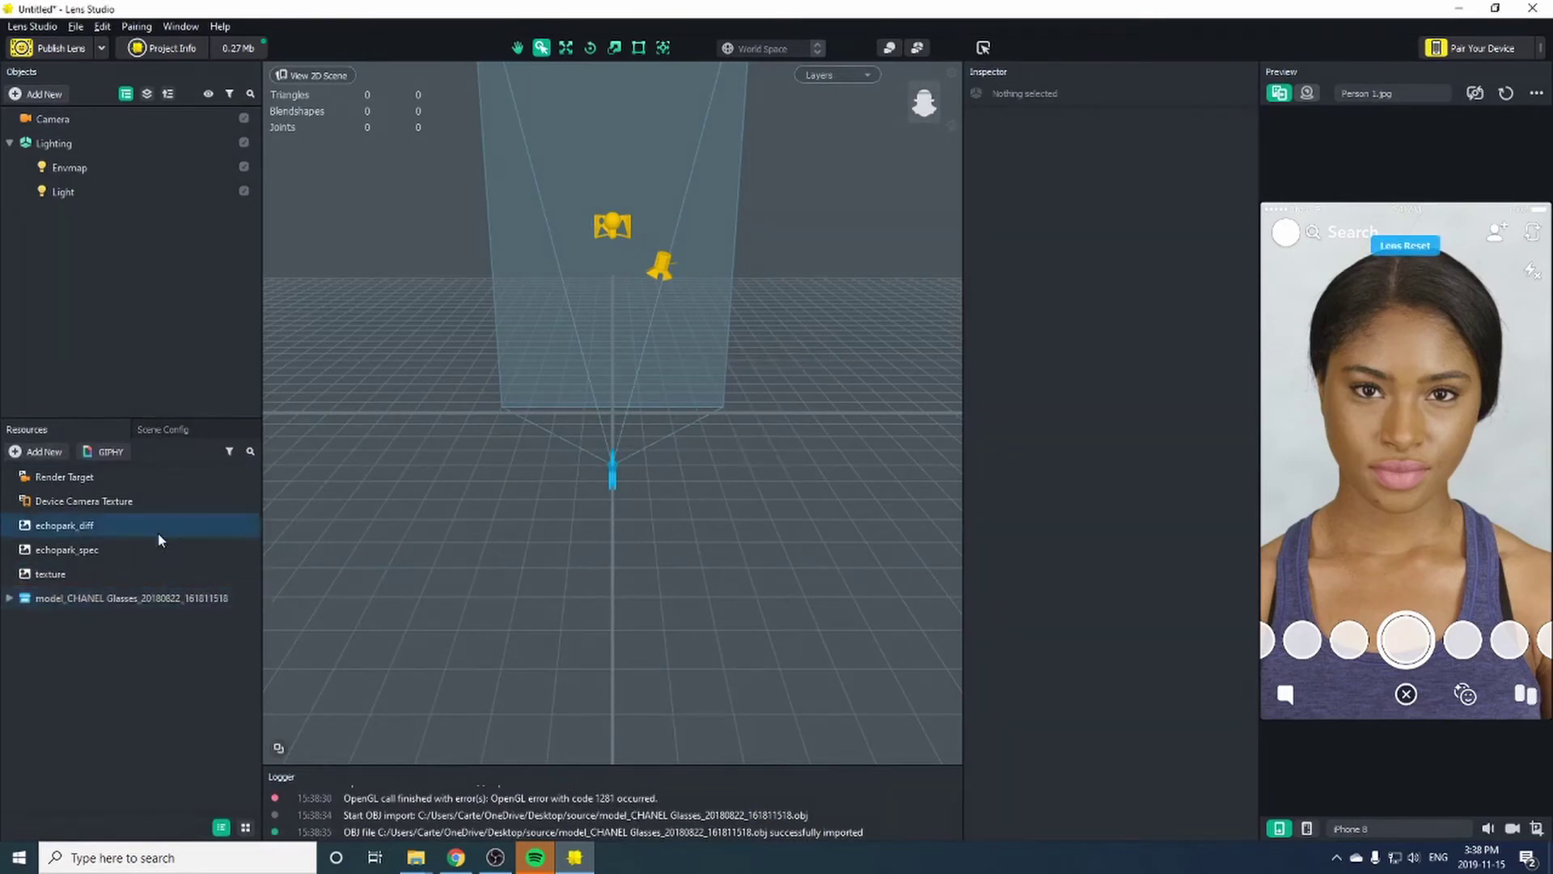
Step: Drag the model_CHANEL Glasses asset from Resources into the Objects panel
{"action": "left_click", "coordinate": [15, 603]}
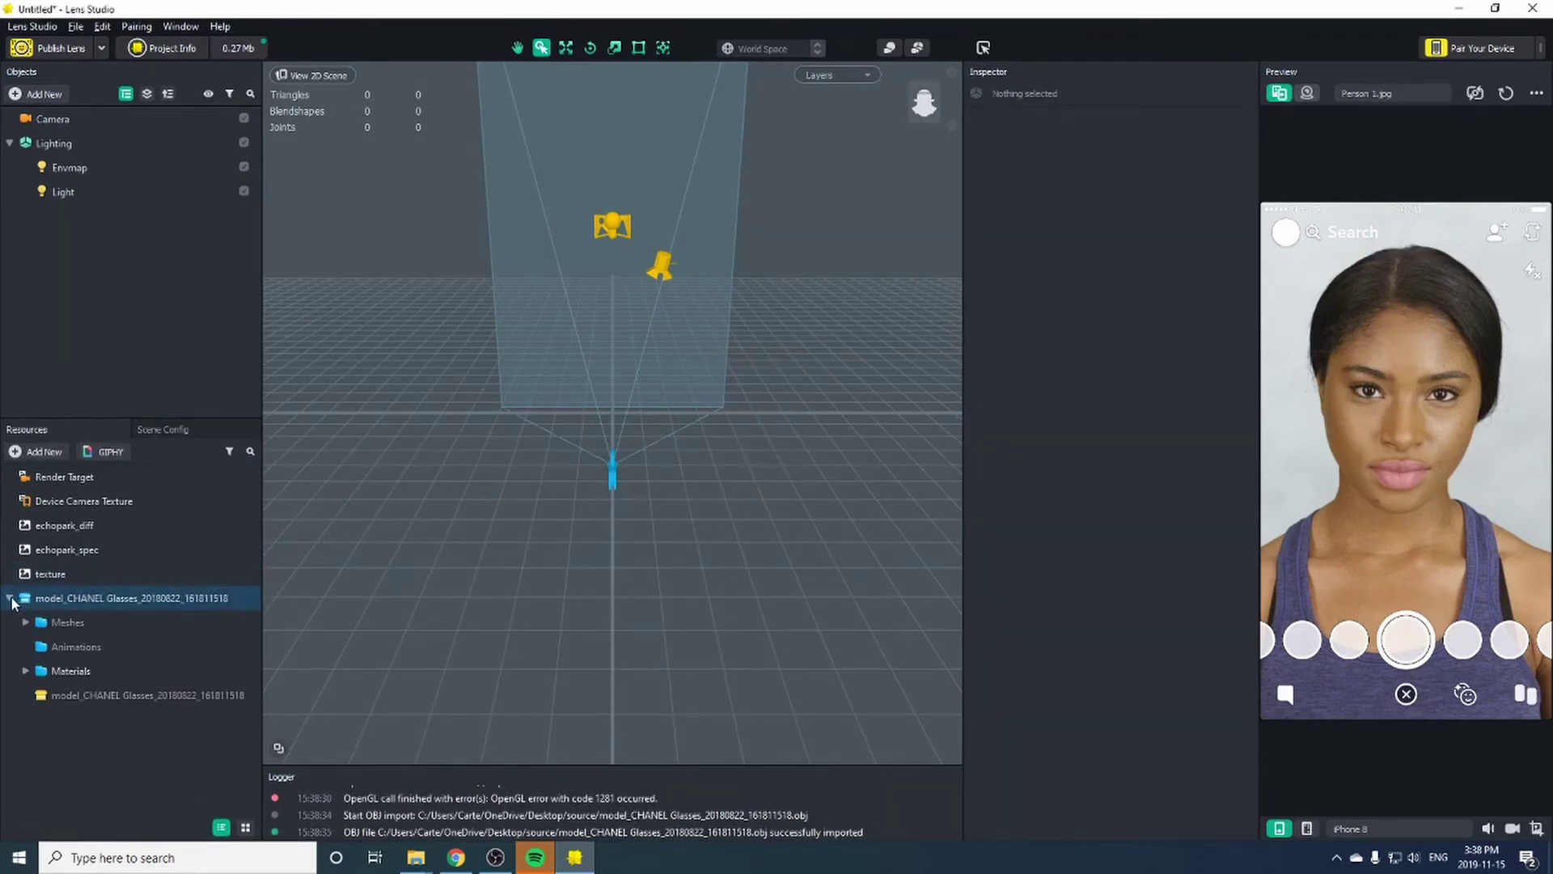
{"action": "left_click", "coordinate": [58, 697]}
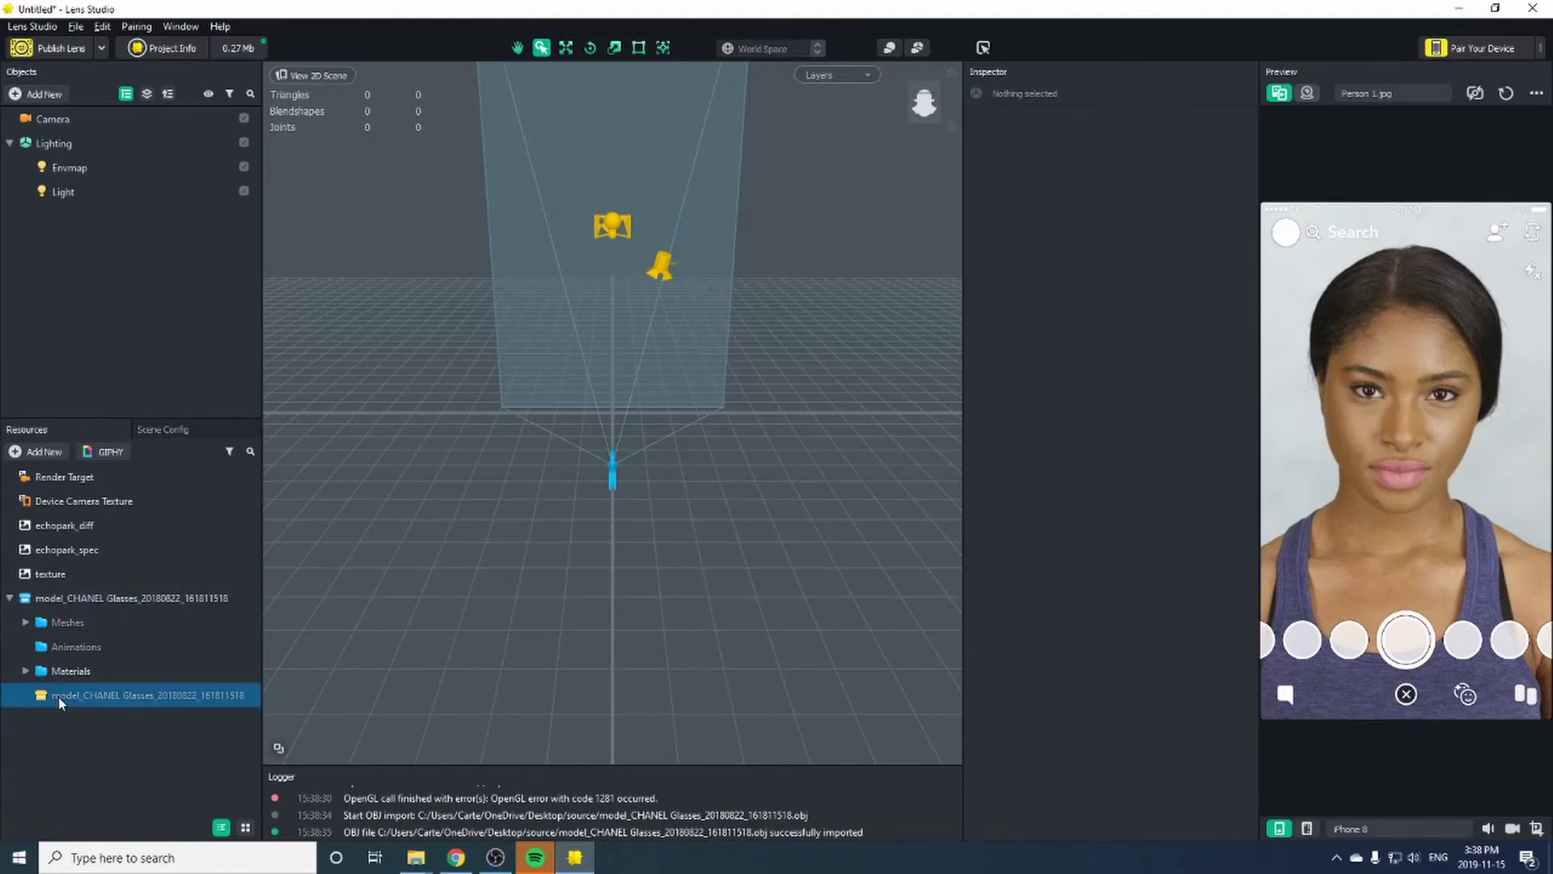
{"action": "left_click_drag", "start_coordinate": [58, 697], "coordinate": [68, 318]}
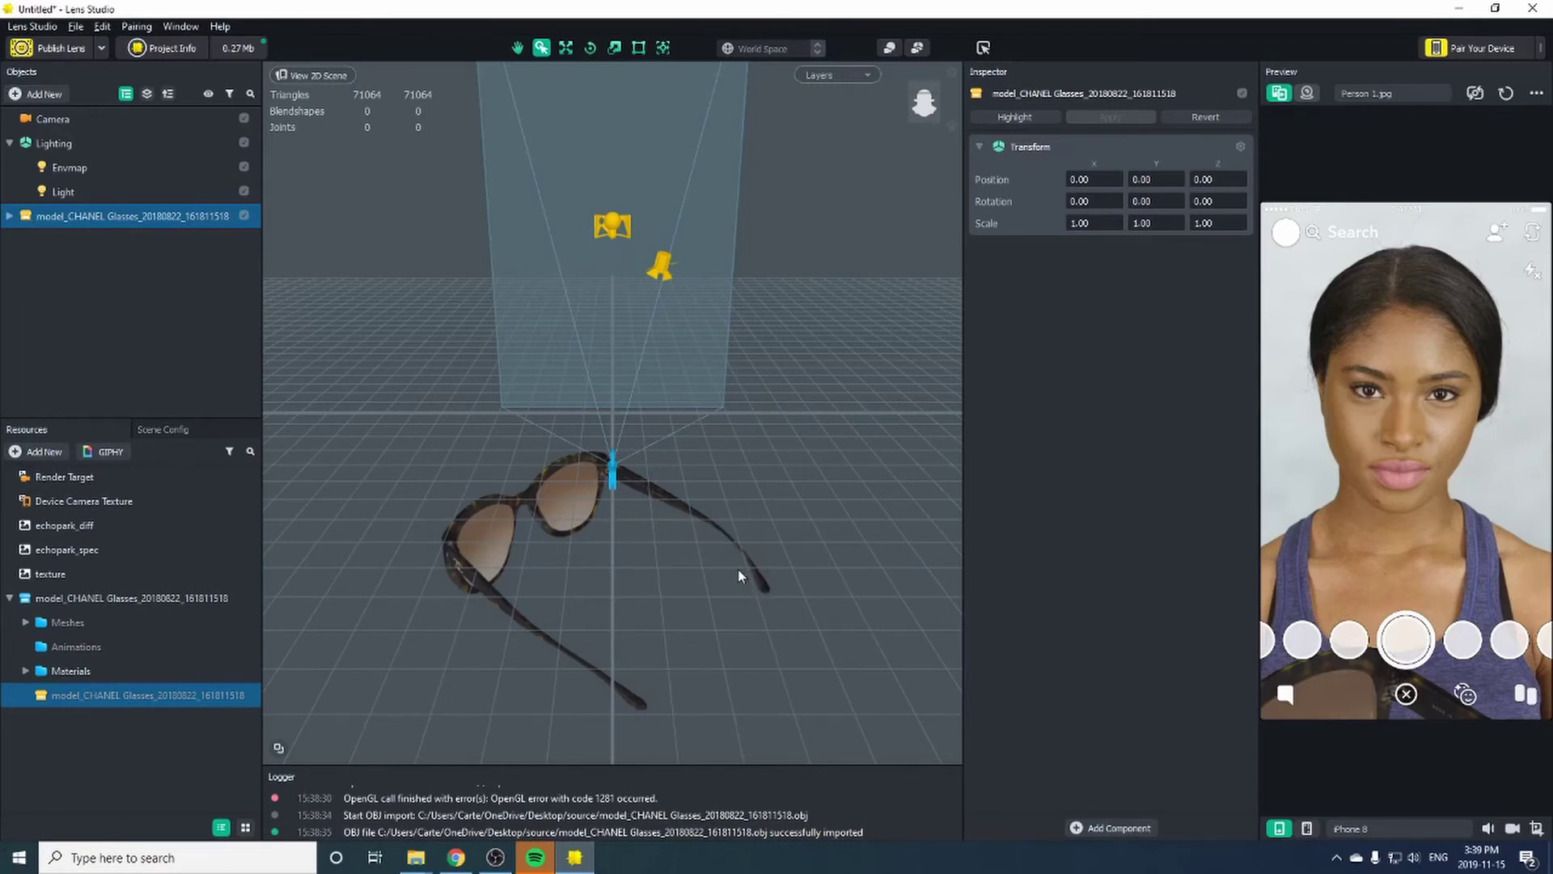
Step: Add a Face Effects Head Binding and expand Head Binding 0 to reveal its Face Occluder
{"action": "left_click", "coordinate": [24, 93]}
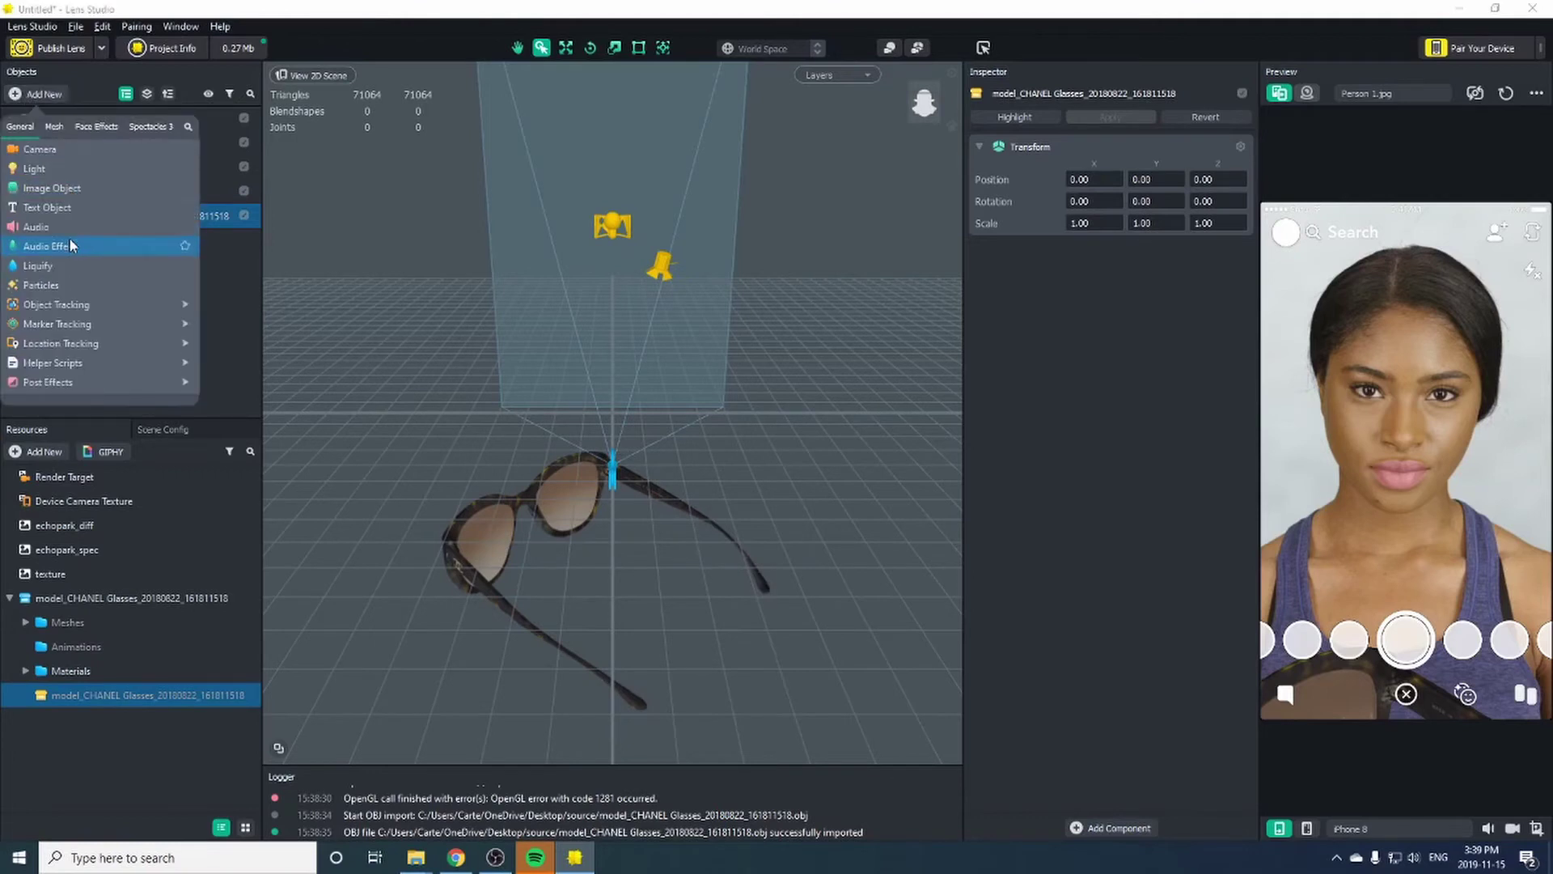
{"action": "scroll", "coordinate": [69, 245], "scroll_direction": "down", "scroll_amount": 2}
{"action": "mouse_move", "coordinate": [70, 266]}
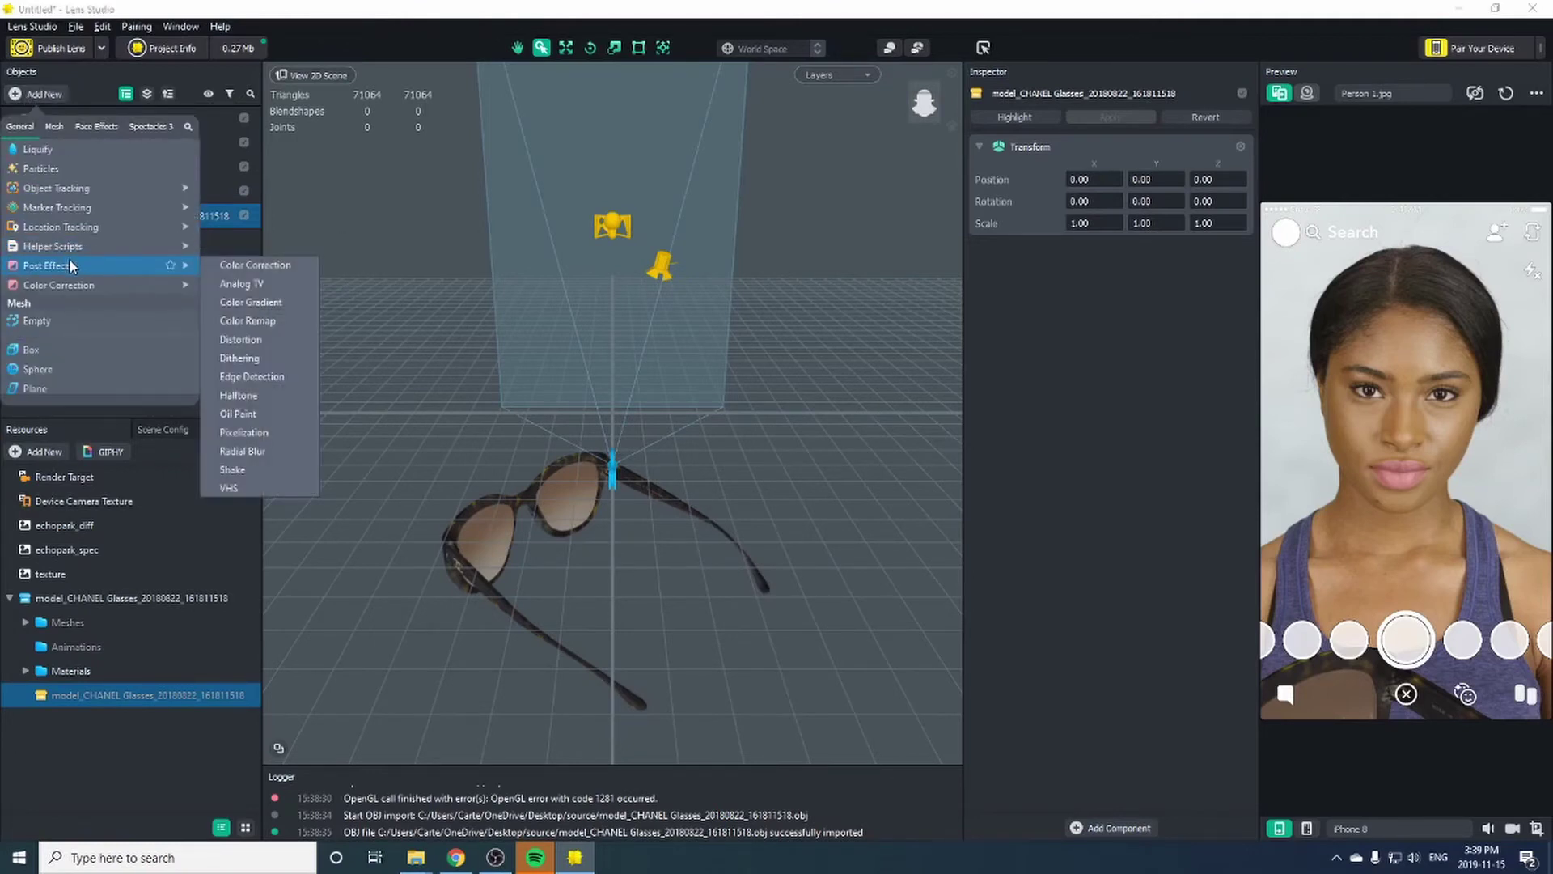
{"action": "scroll", "coordinate": [70, 264], "scroll_direction": "down", "scroll_amount": 5}
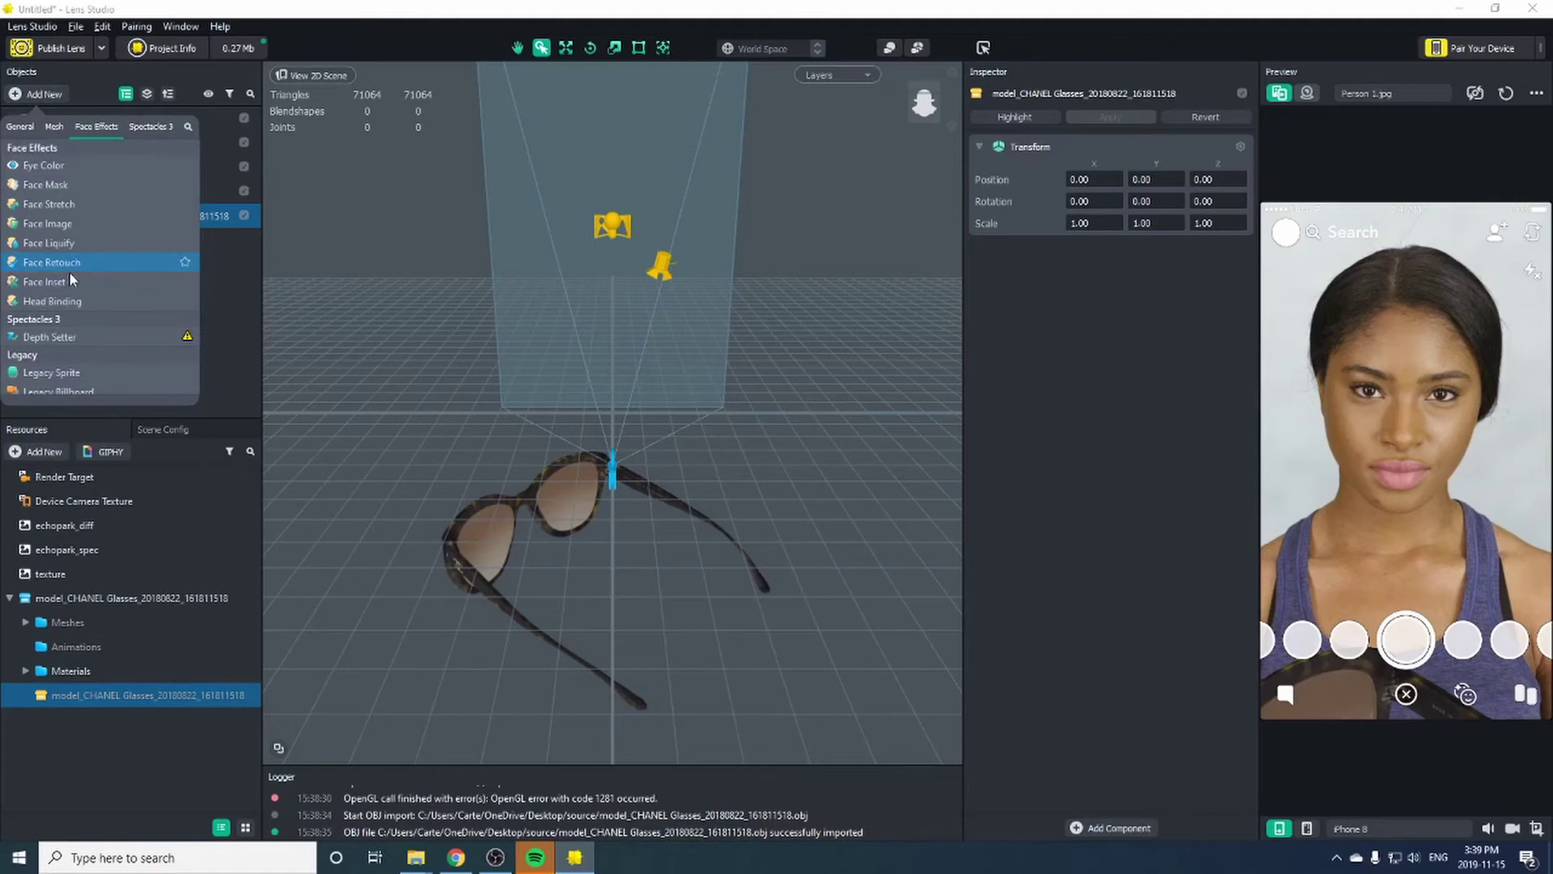
{"action": "left_click", "coordinate": [61, 302]}
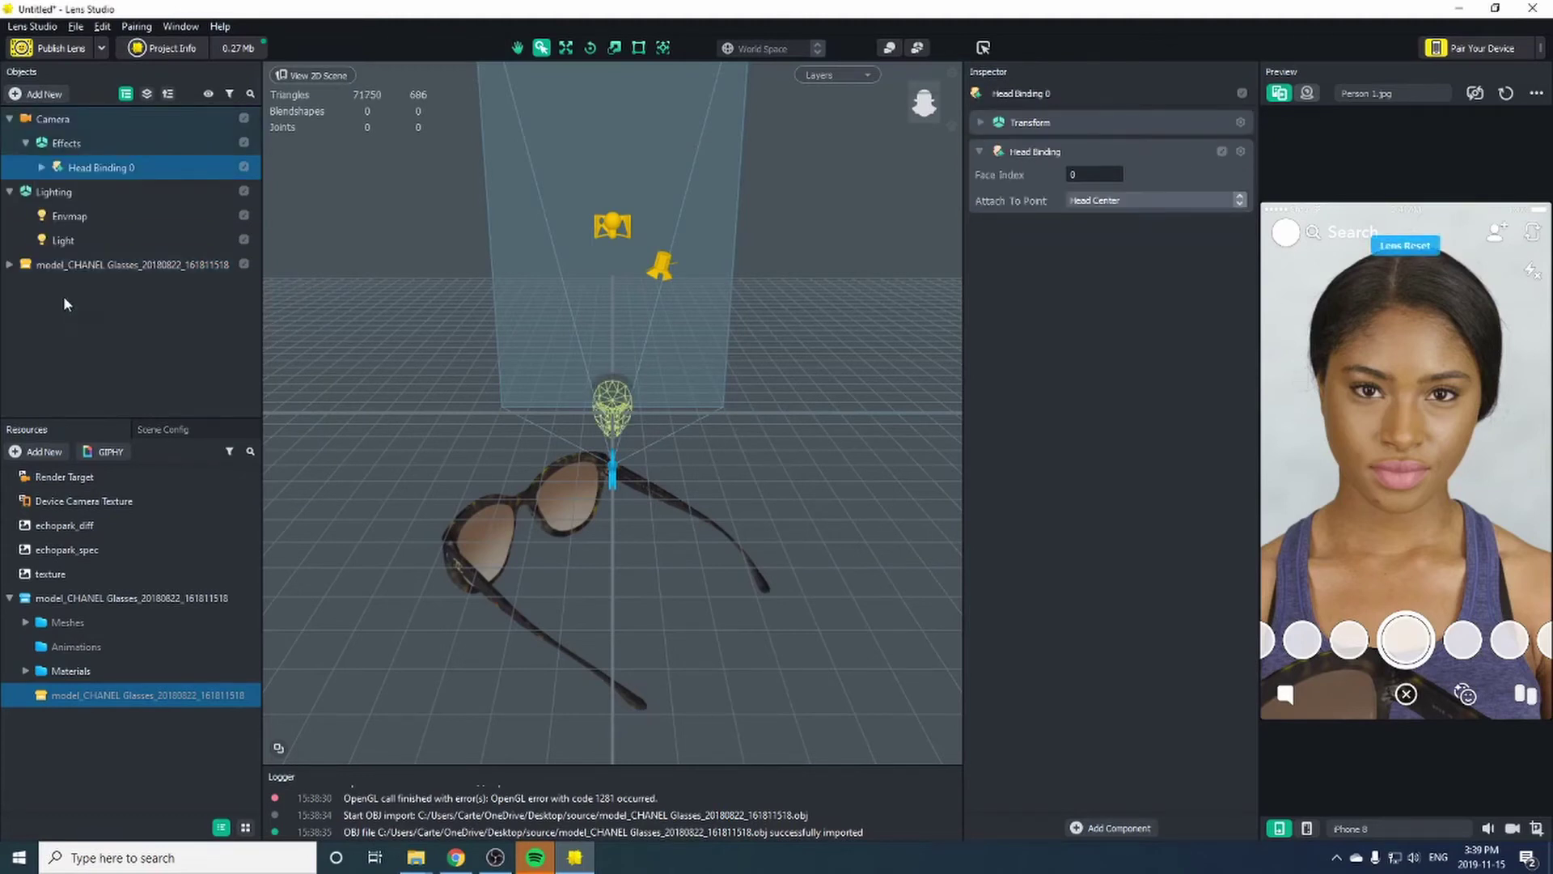
{"action": "left_click", "coordinate": [42, 168]}
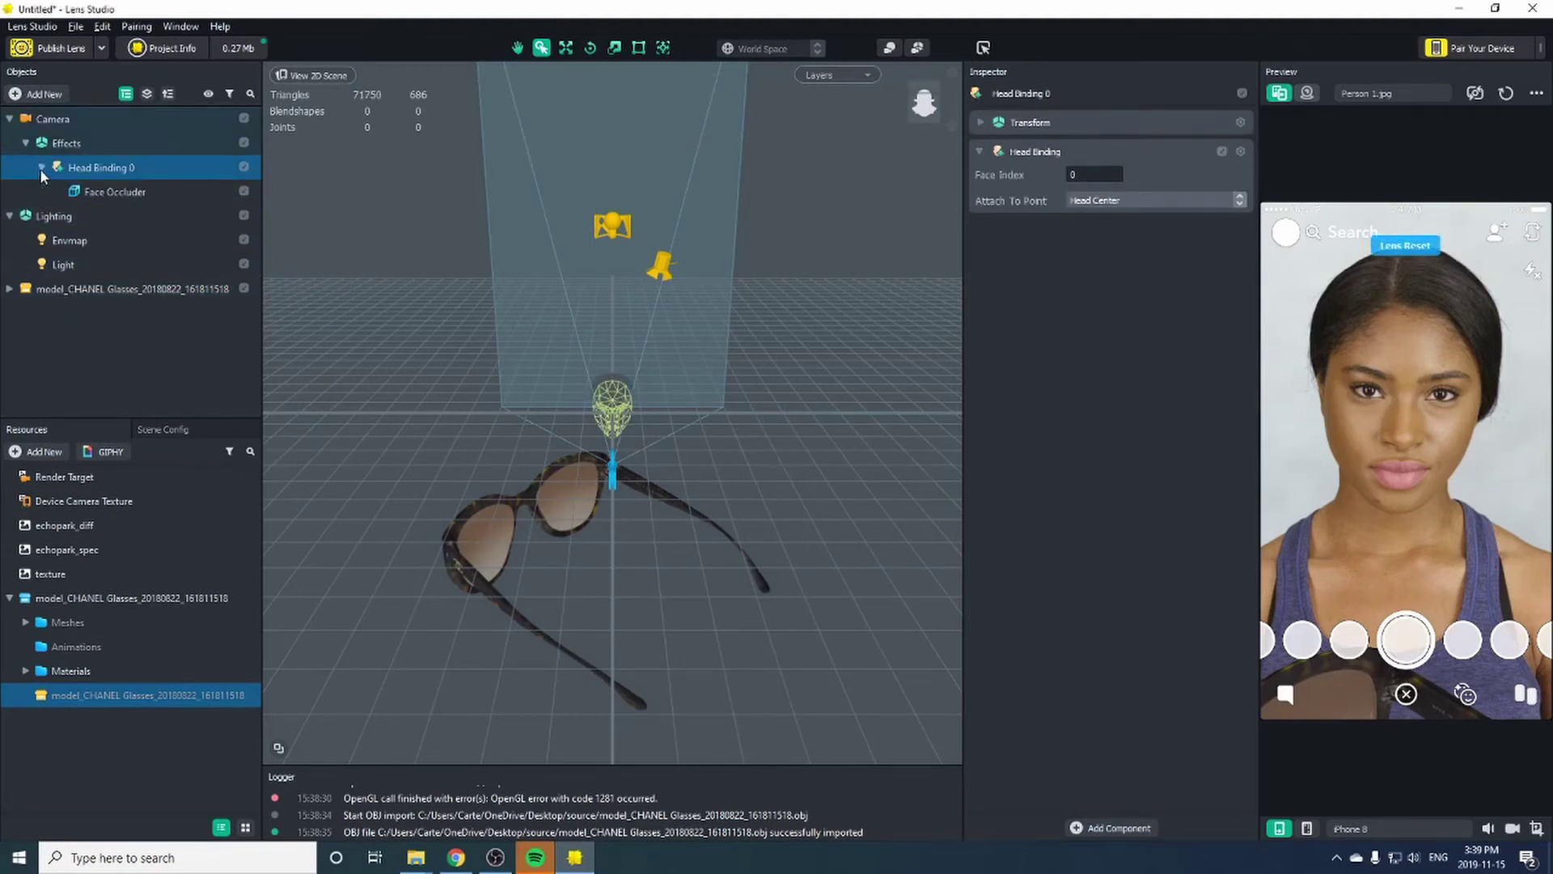
{"action": "left_click", "coordinate": [85, 288]}
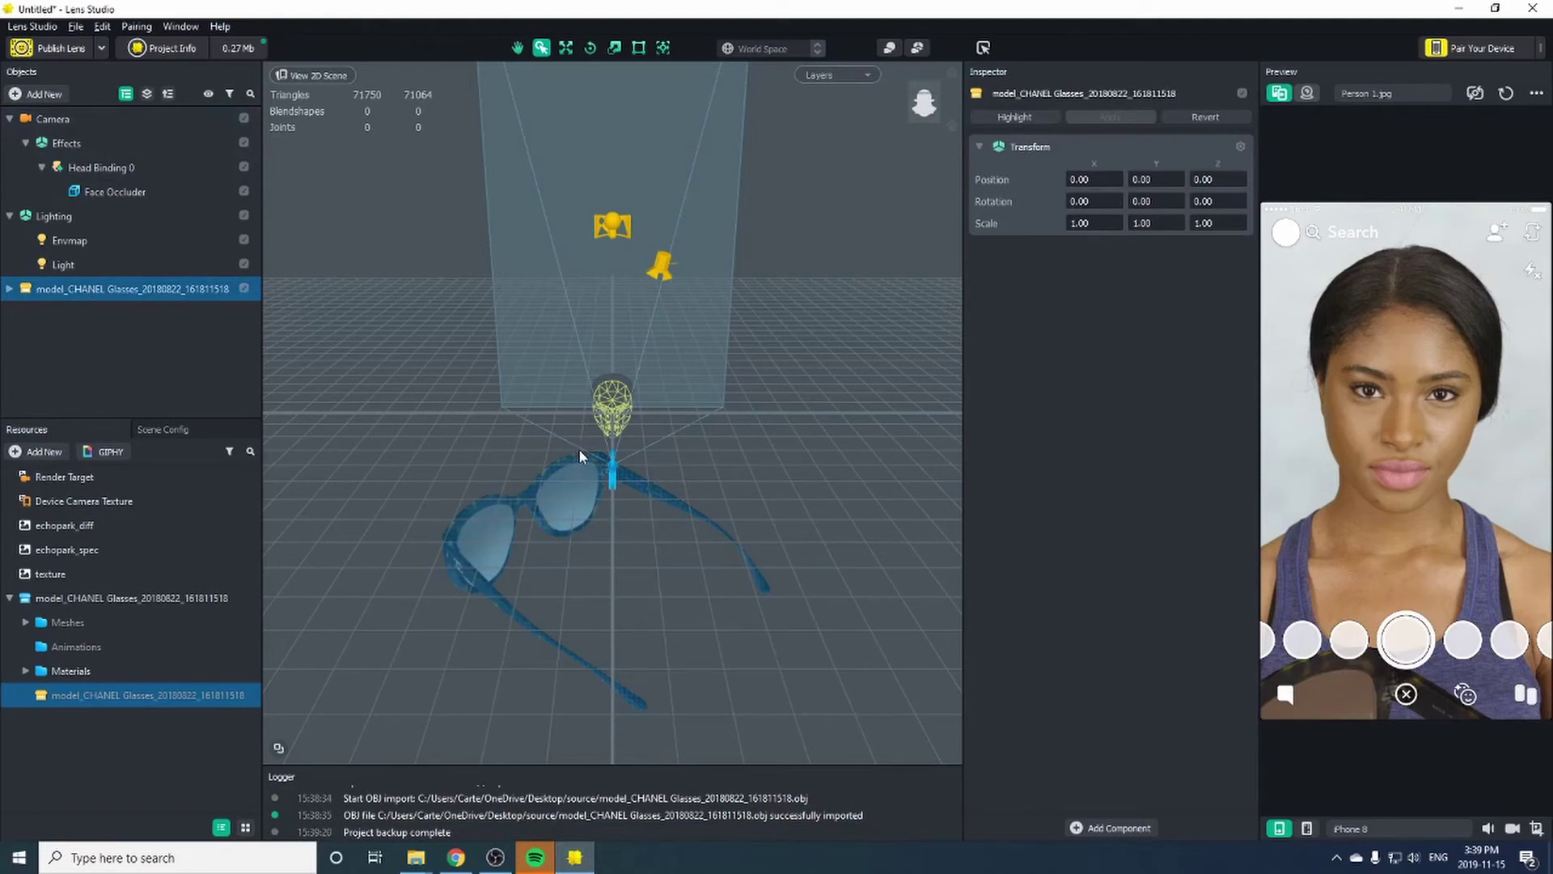
Step: Rotate the glasses to face forward at 180, 49.2981, 180
{"action": "key", "text": "e"}
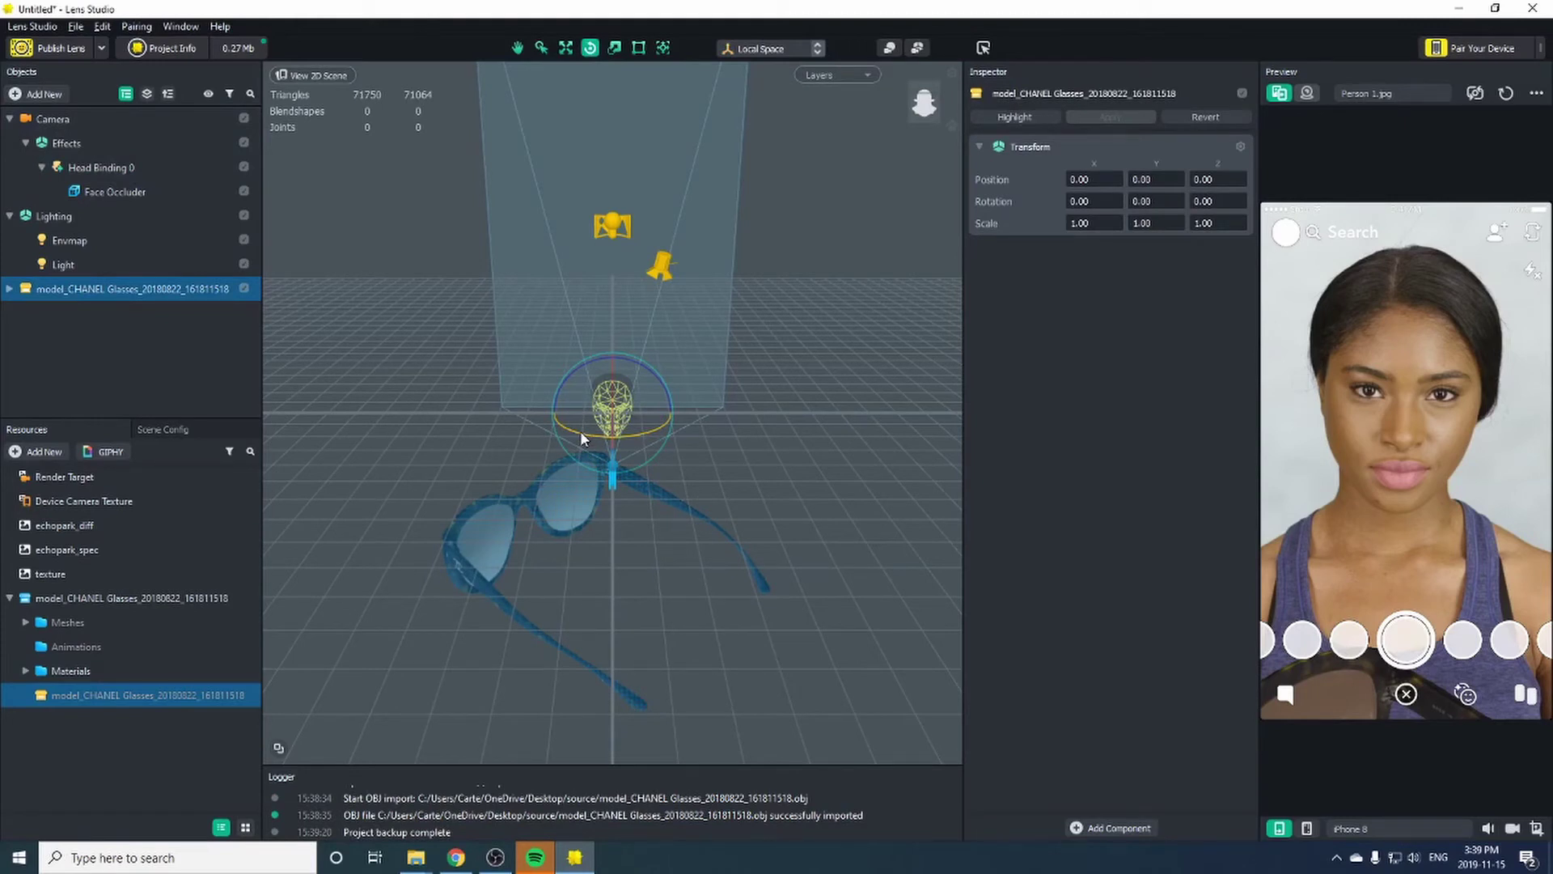
{"action": "left_click_drag", "start_coordinate": [570, 430], "coordinate": [719, 414]}
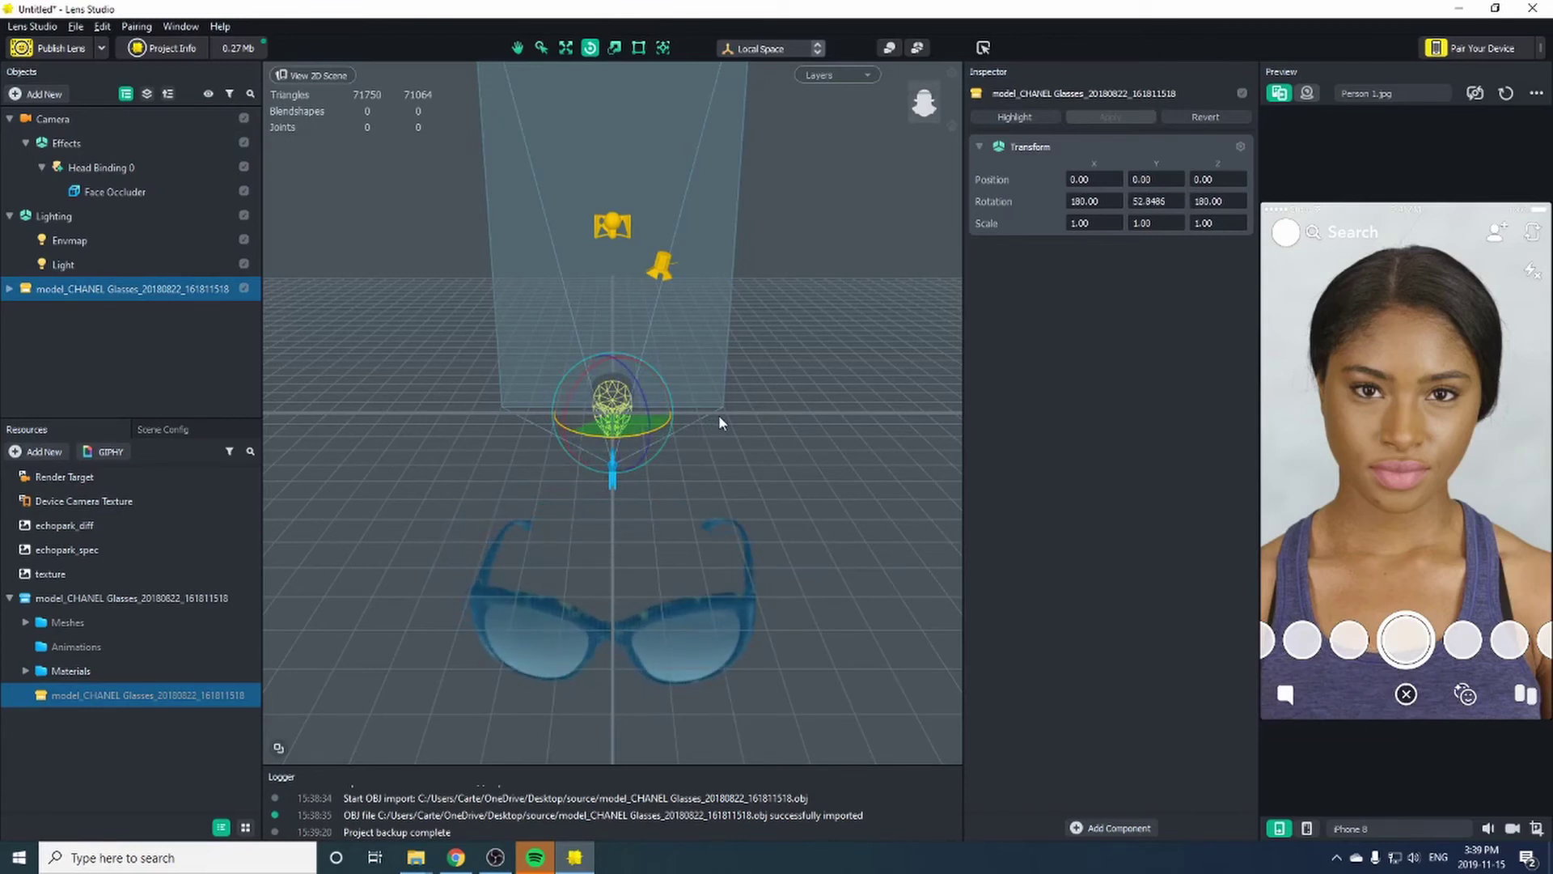
{"action": "left_click_drag", "start_coordinate": [719, 414], "coordinate": [716, 416]}
{"action": "left_click_drag", "start_coordinate": [625, 434], "coordinate": [624, 432]}
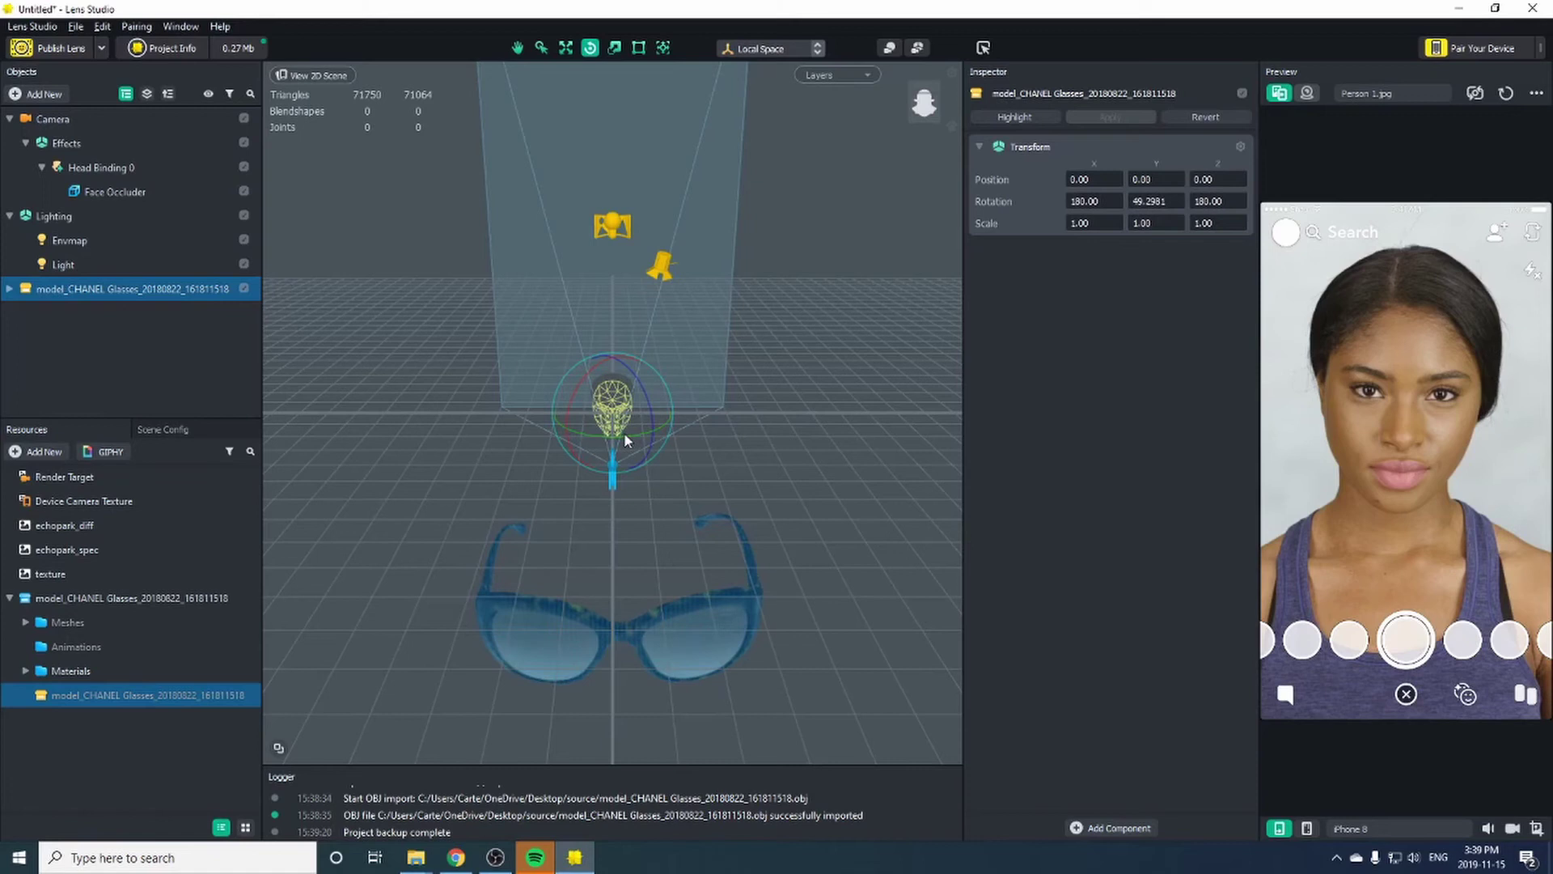
Step: Shrink the glasses uniformly to scale 0.2141
{"action": "key", "text": "r"}
{"action": "left_click_drag", "start_coordinate": [610, 418], "coordinate": [552, 404]}
{"action": "left_click_drag", "start_coordinate": [644, 508], "coordinate": [792, 488], "text": "alt"}
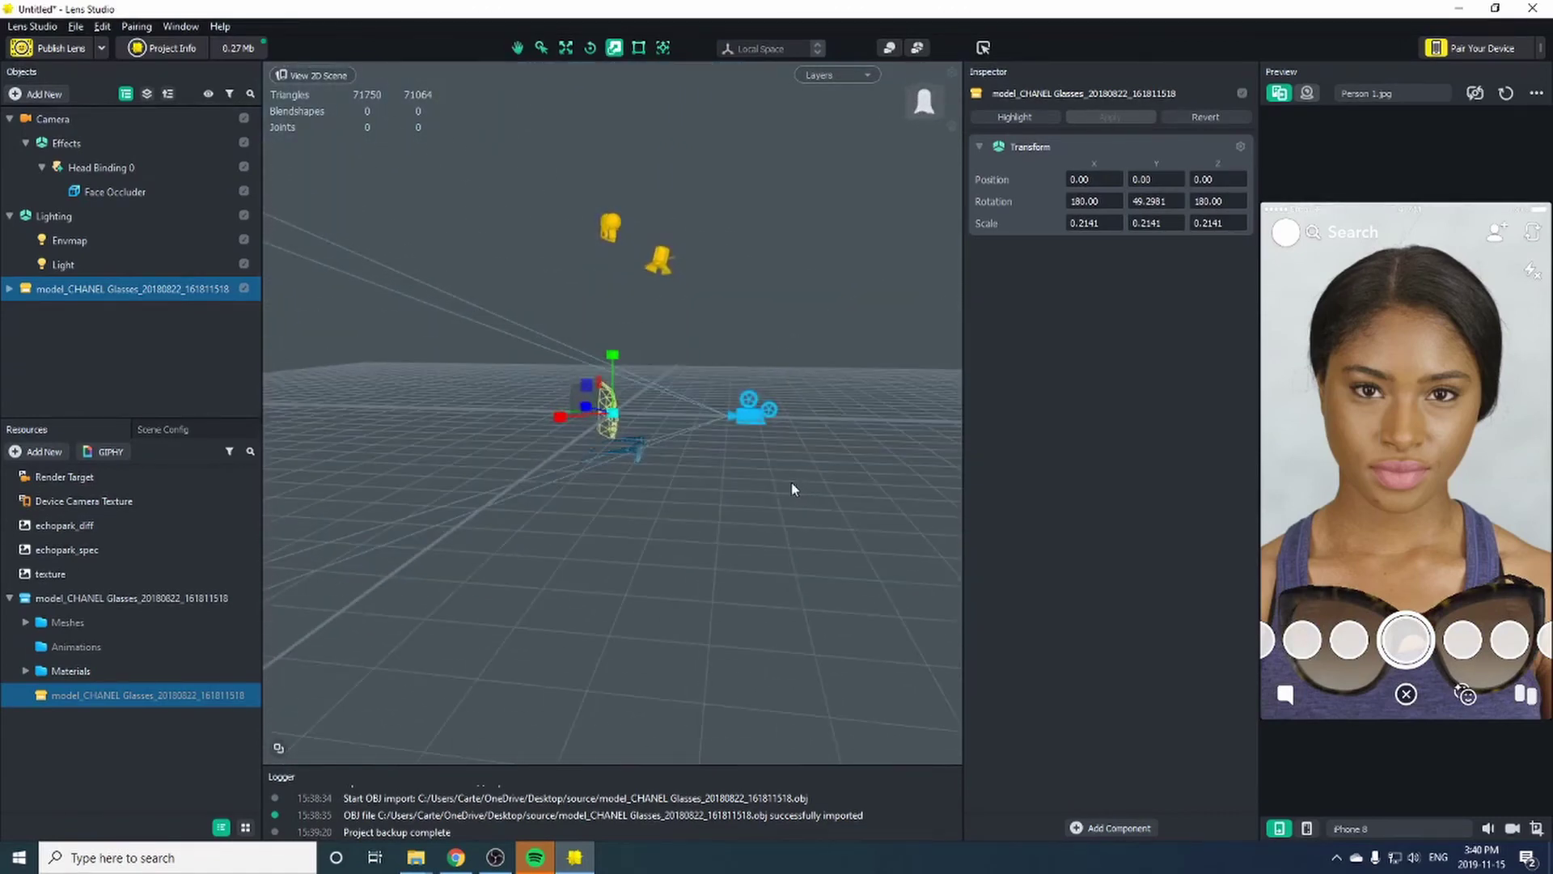
Step: Move the glasses up onto the face and parent them under Head Binding 0
{"action": "key", "text": "w"}
{"action": "left_click_drag", "start_coordinate": [615, 364], "coordinate": [611, 317]}
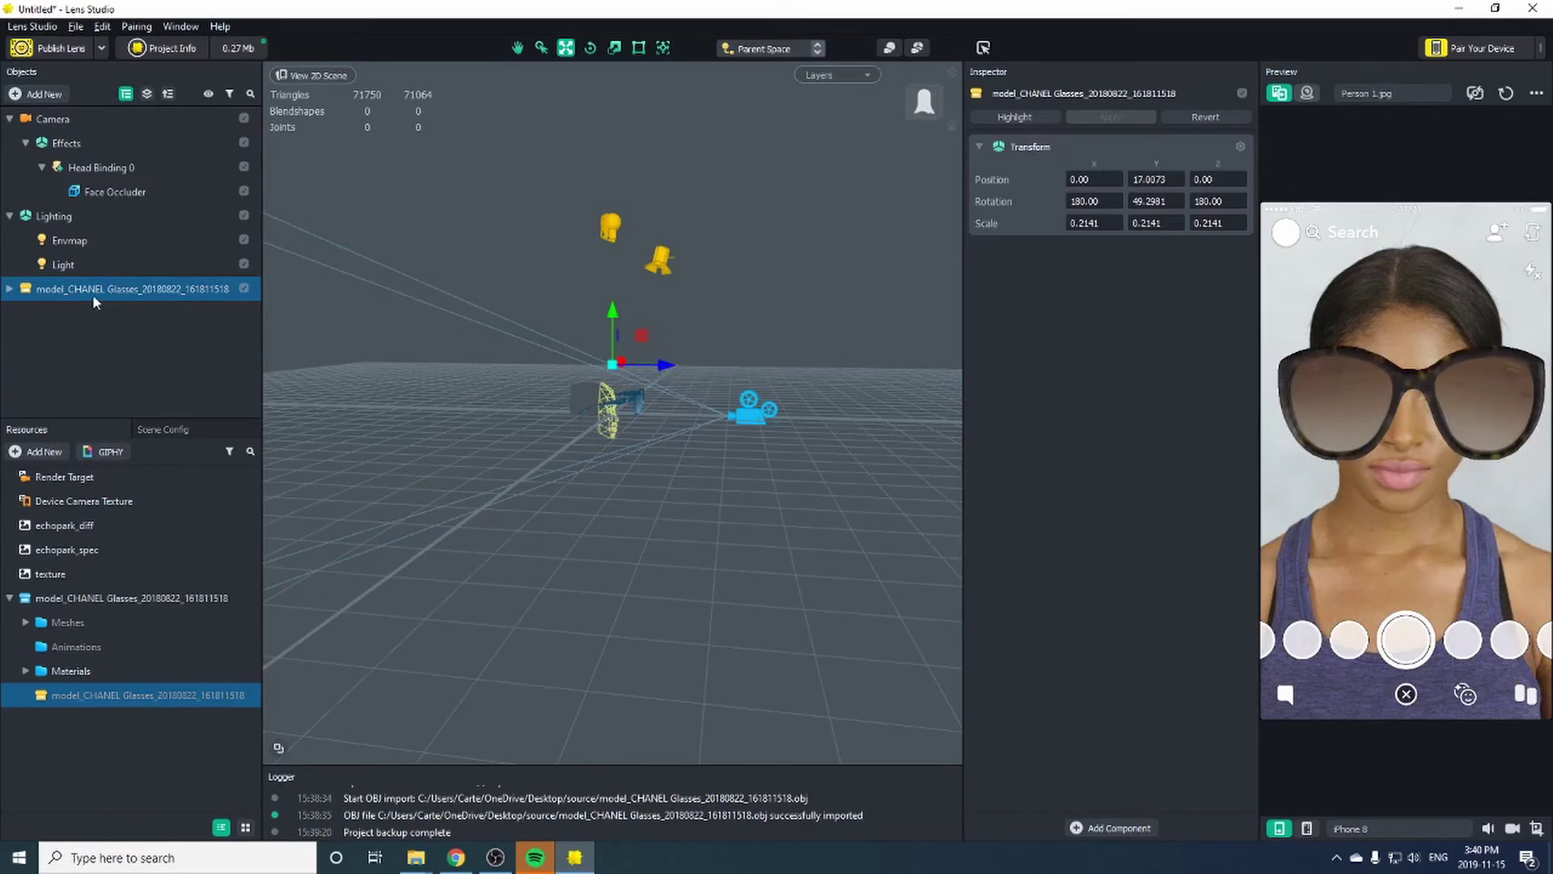
{"action": "left_click_drag", "start_coordinate": [61, 293], "coordinate": [90, 172]}
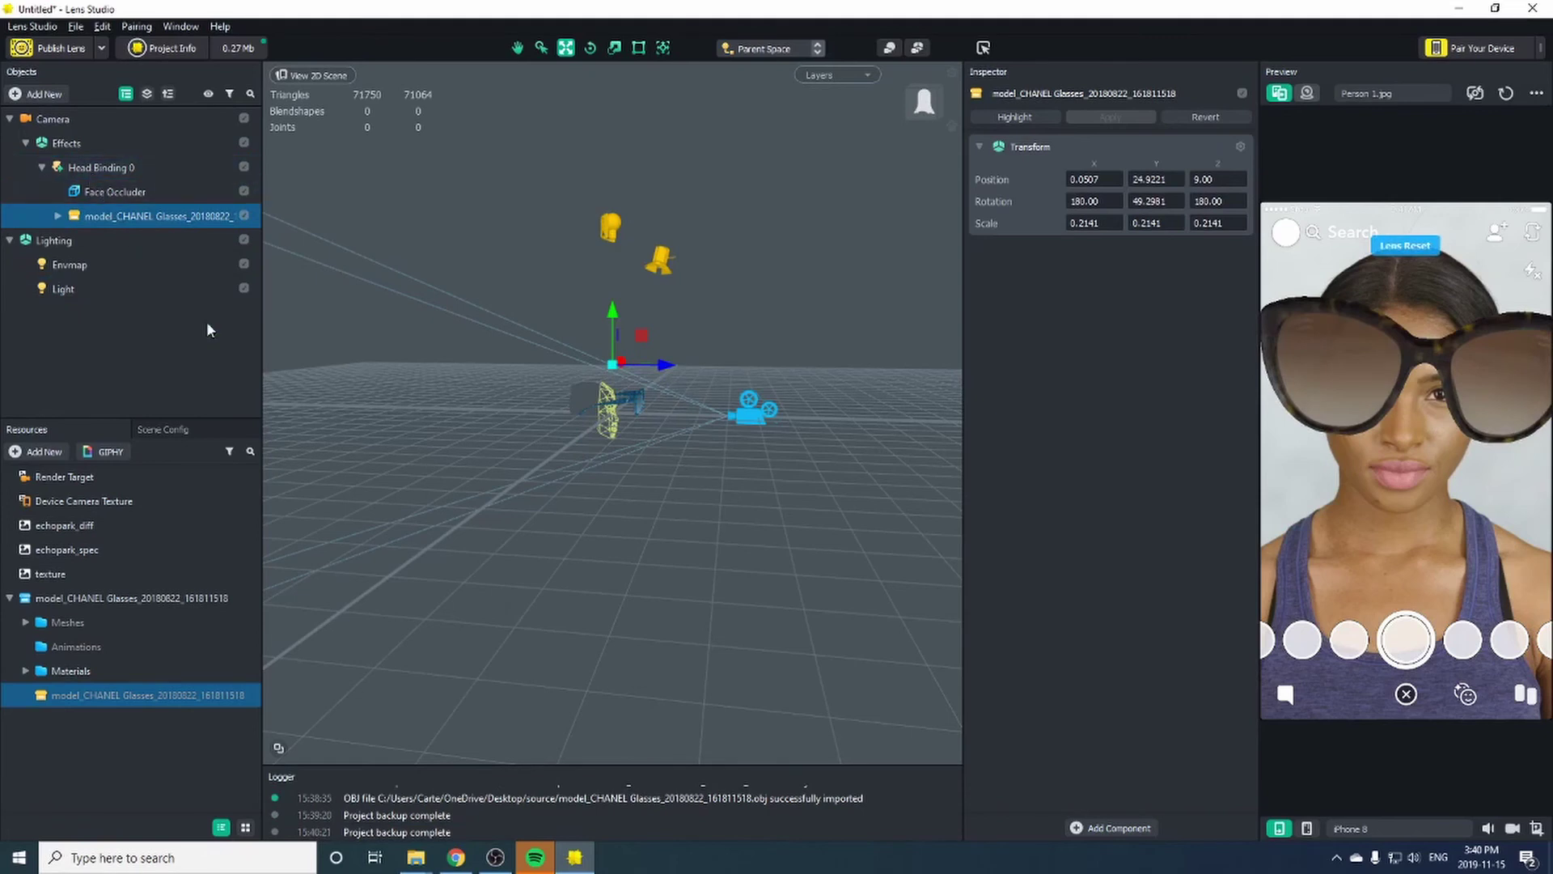
Step: Change the preview sample to the Idle Person 4.webm video
{"action": "left_click", "coordinate": [1405, 94]}
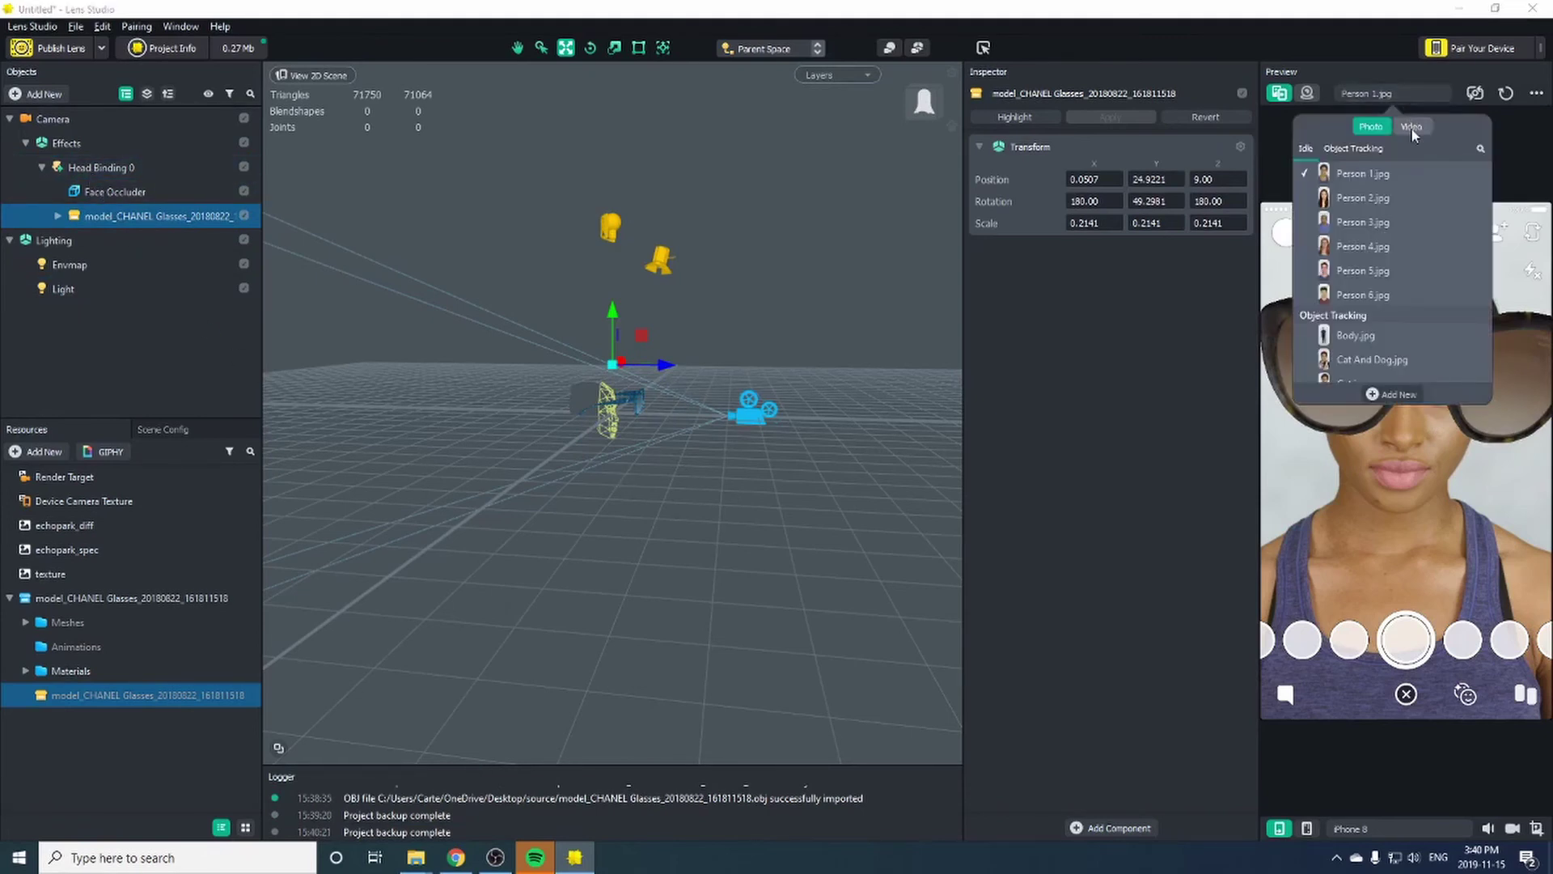
{"action": "left_click", "coordinate": [1412, 127]}
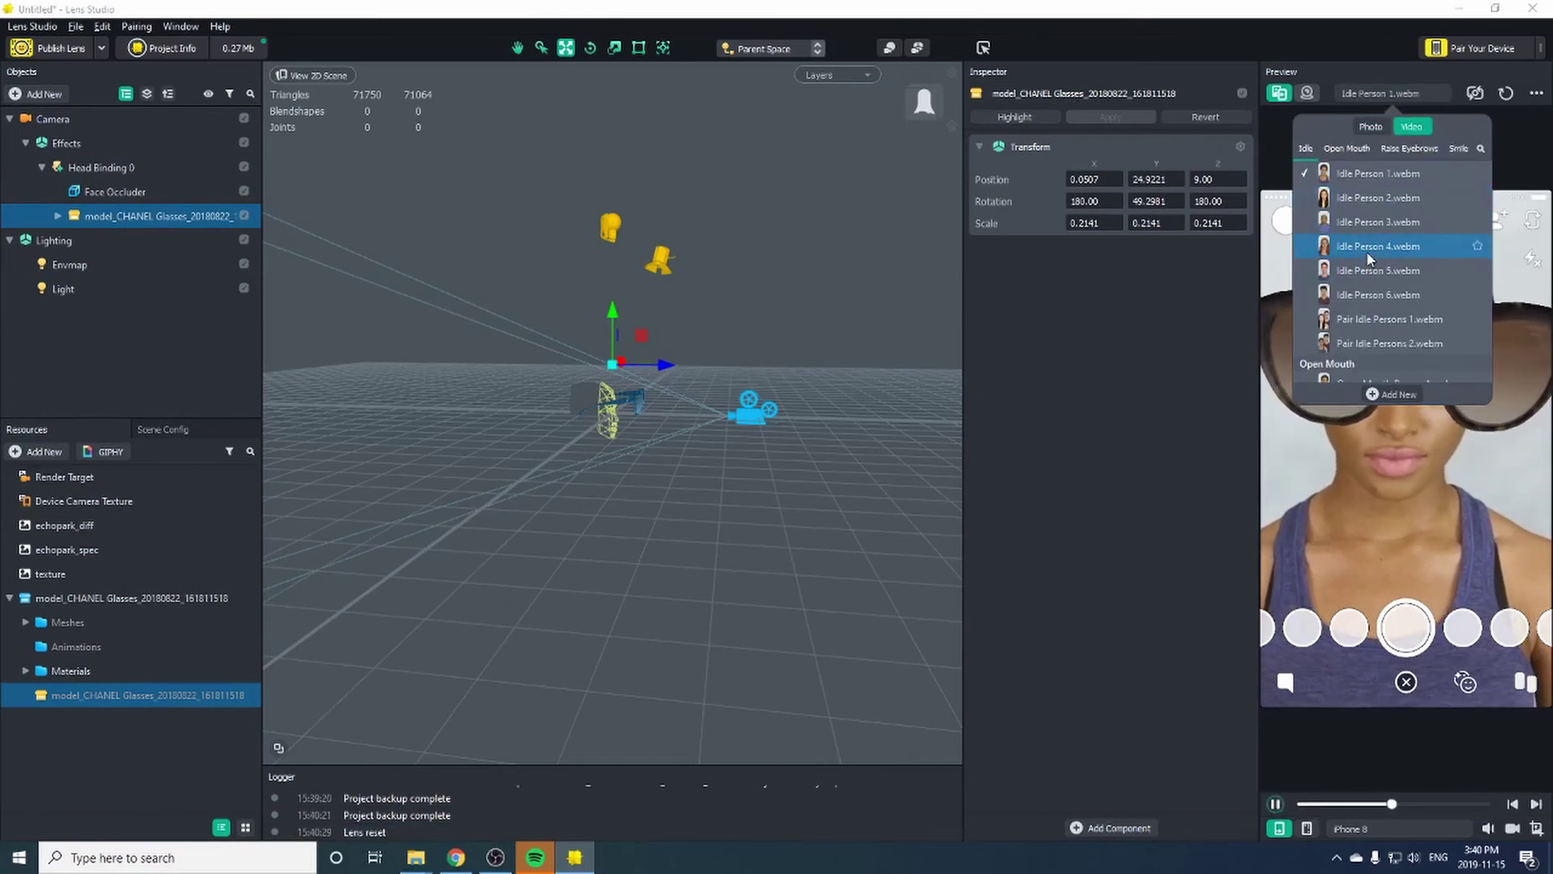
{"action": "left_click", "coordinate": [1364, 224]}
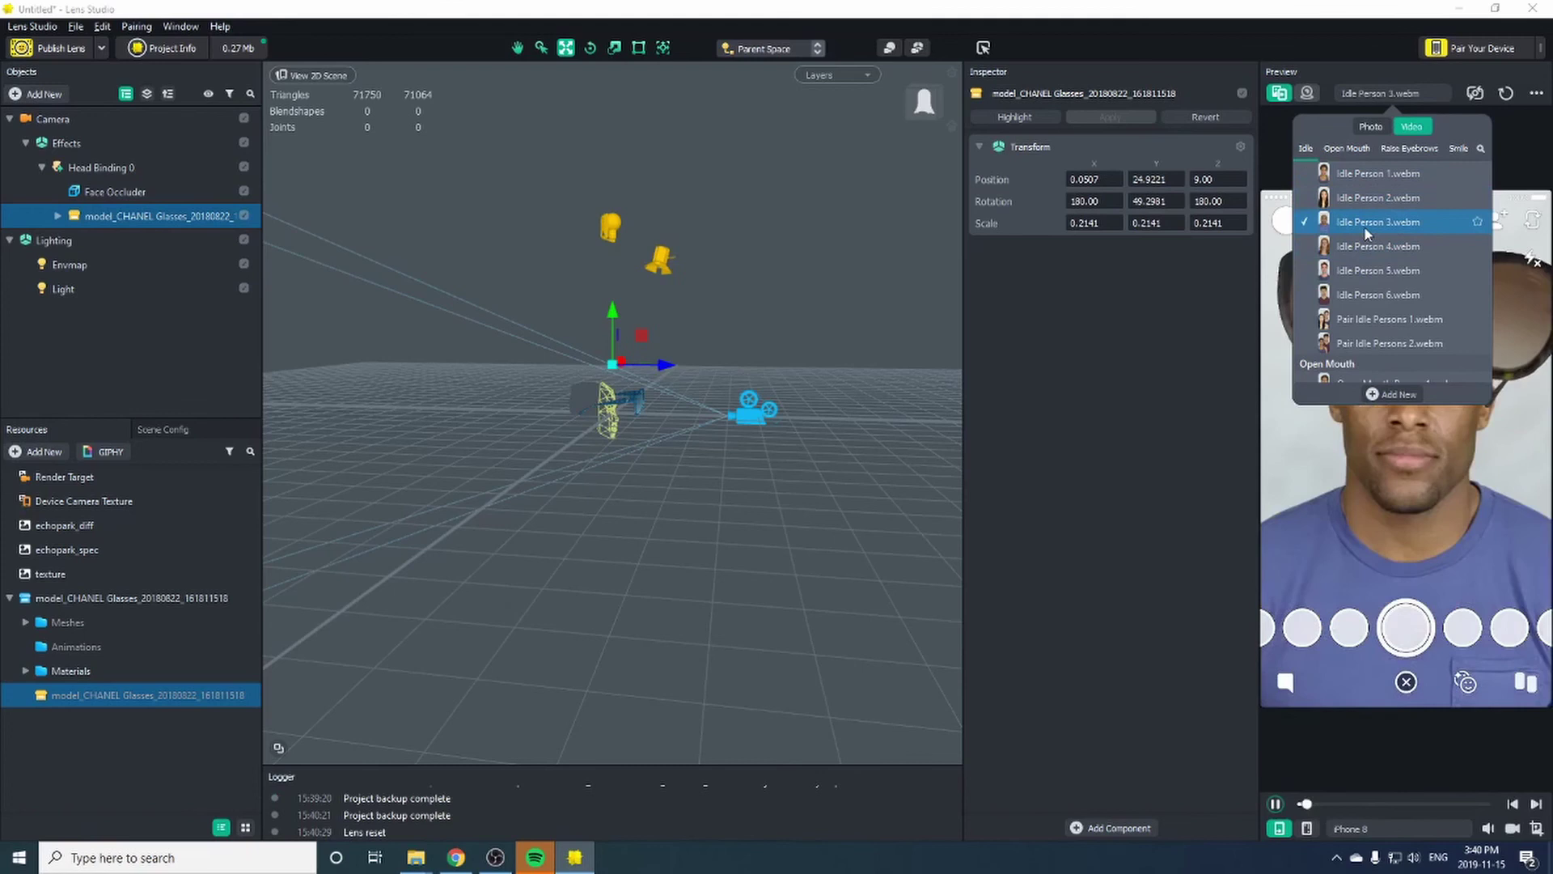
{"action": "left_click", "coordinate": [1380, 246]}
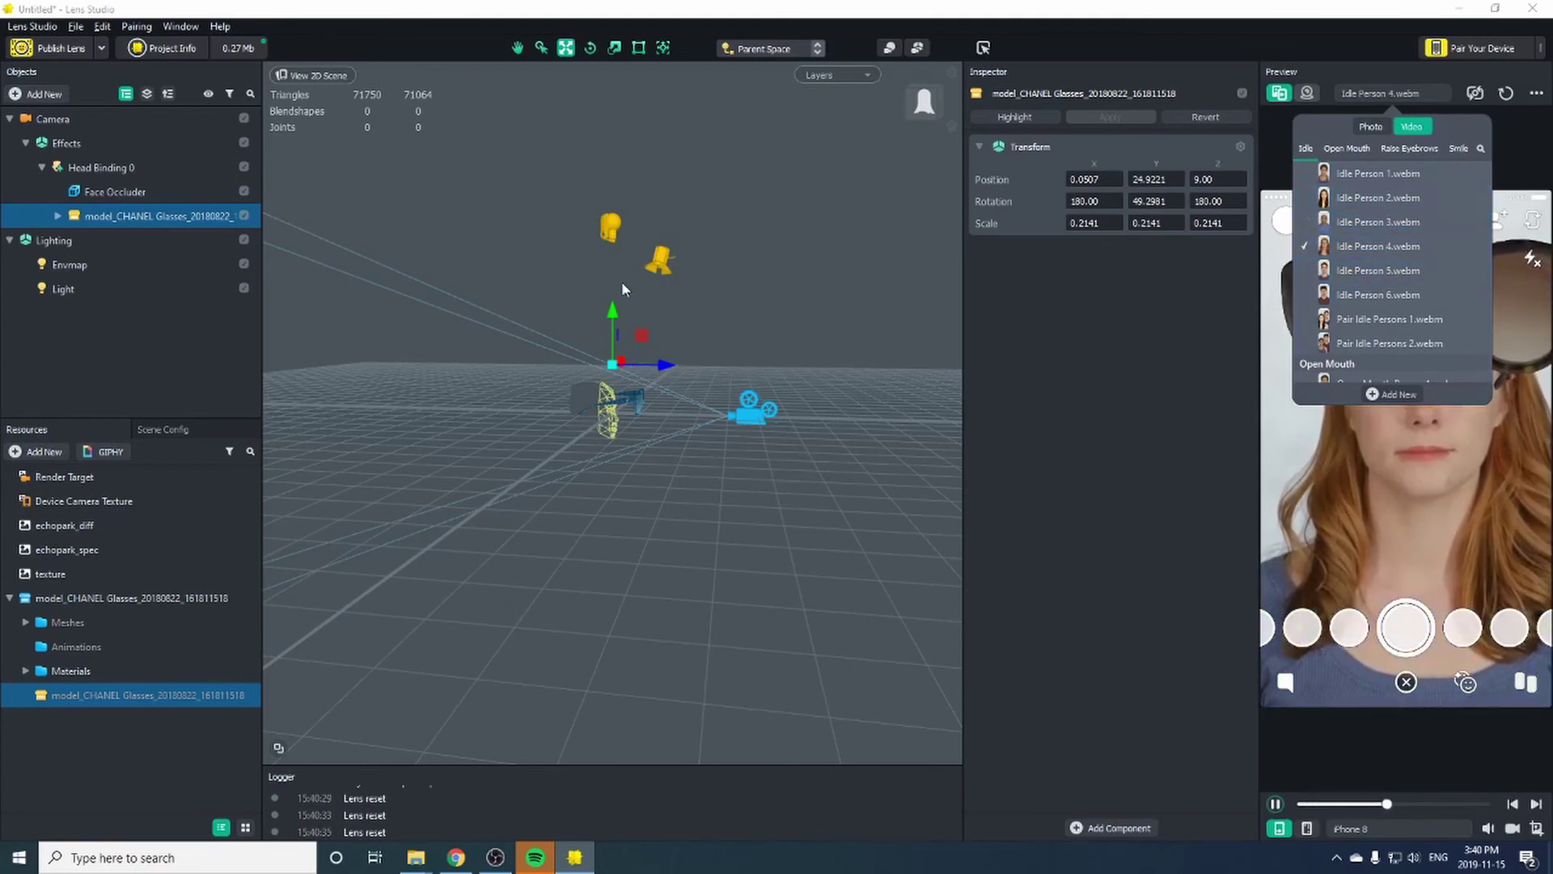
{"action": "scroll", "coordinate": [645, 439], "scroll_direction": "up", "scroll_amount": 5}
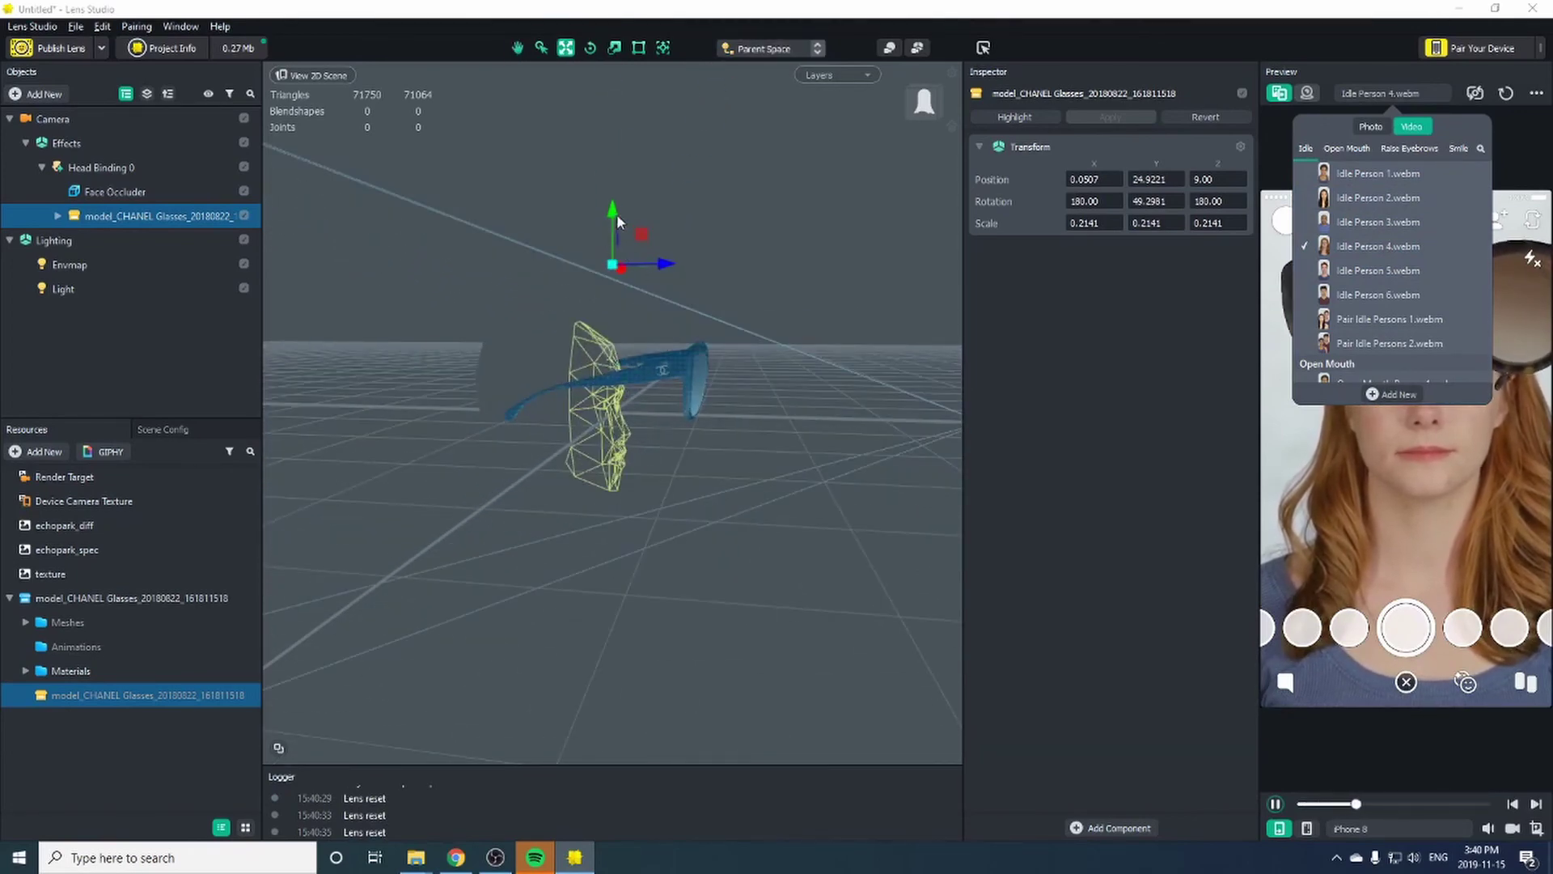
Step: Reposition the glasses to -0.3431, 20.8416, 4.6578 over her eyes, viewed from the front
{"action": "left_click", "coordinate": [614, 215]}
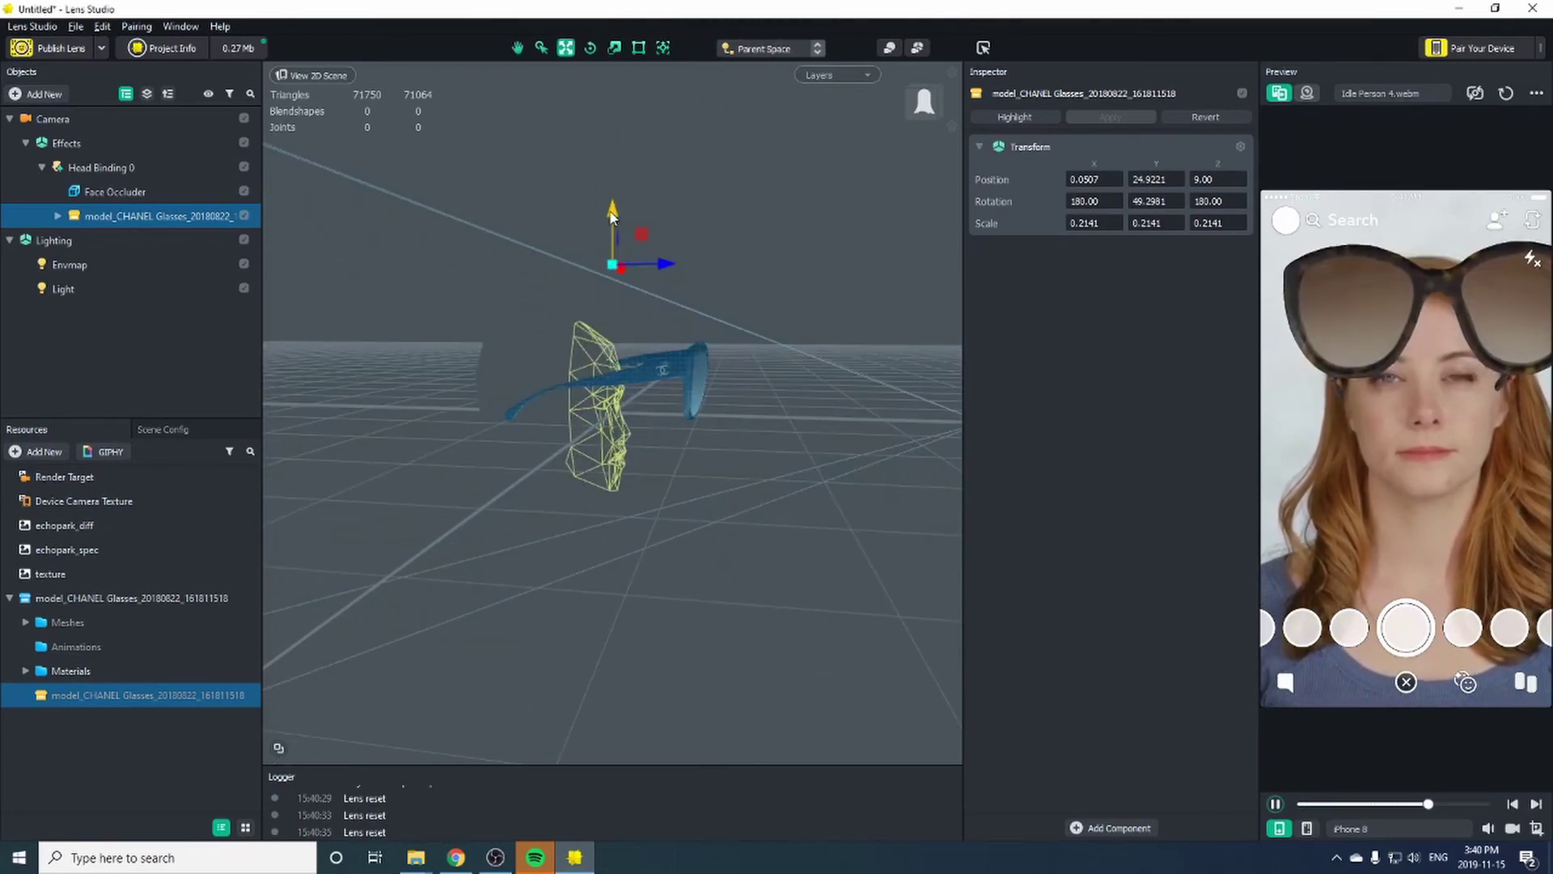
{"action": "left_click_drag", "start_coordinate": [610, 217], "coordinate": [610, 234]}
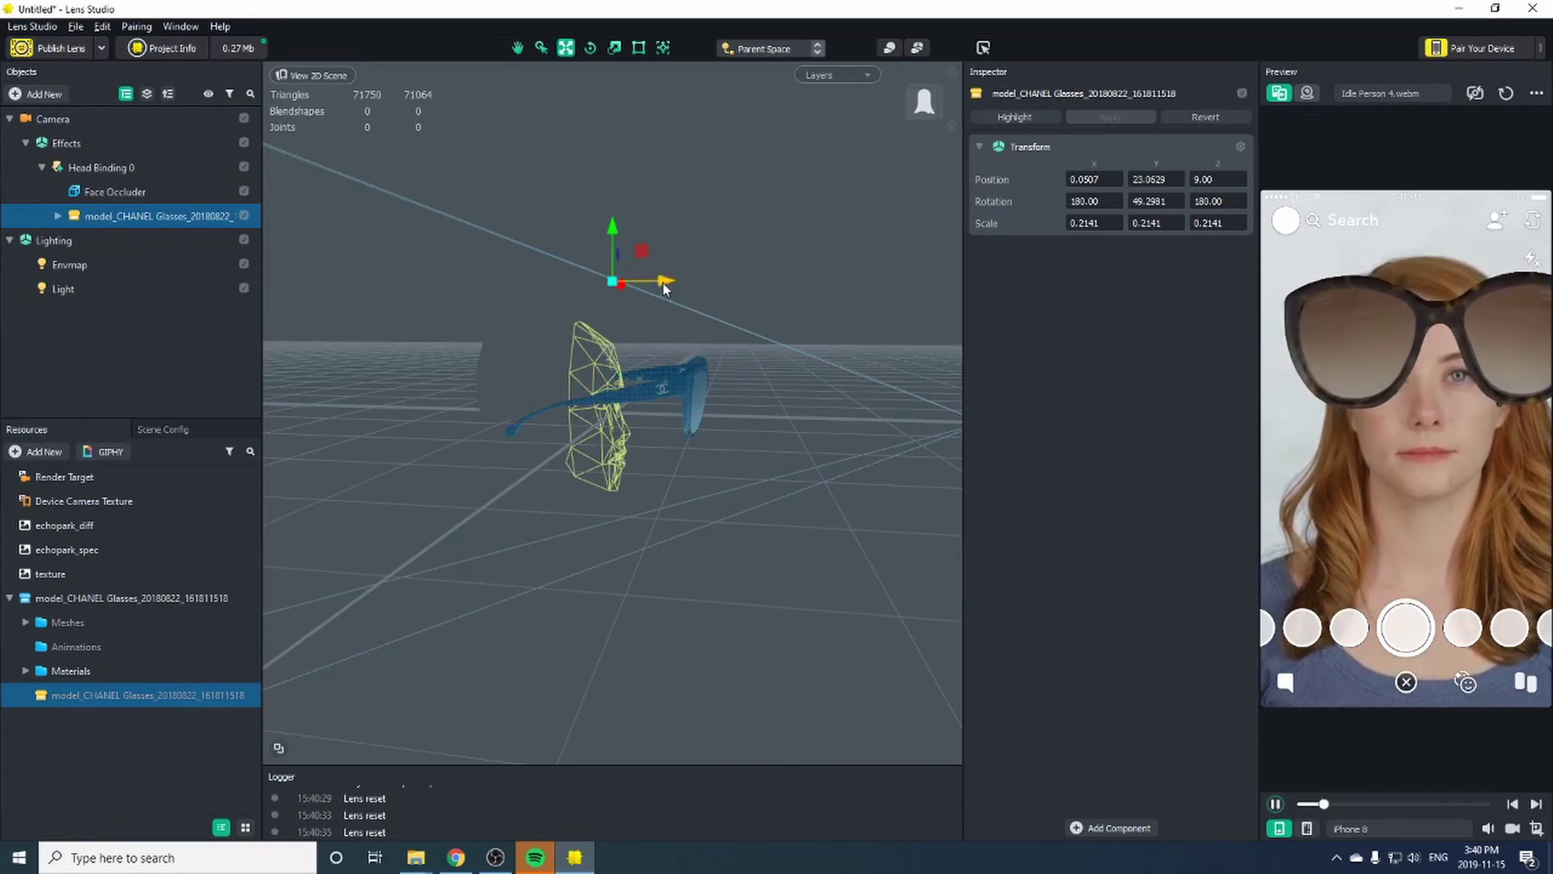
{"action": "left_click_drag", "start_coordinate": [663, 286], "coordinate": [581, 302]}
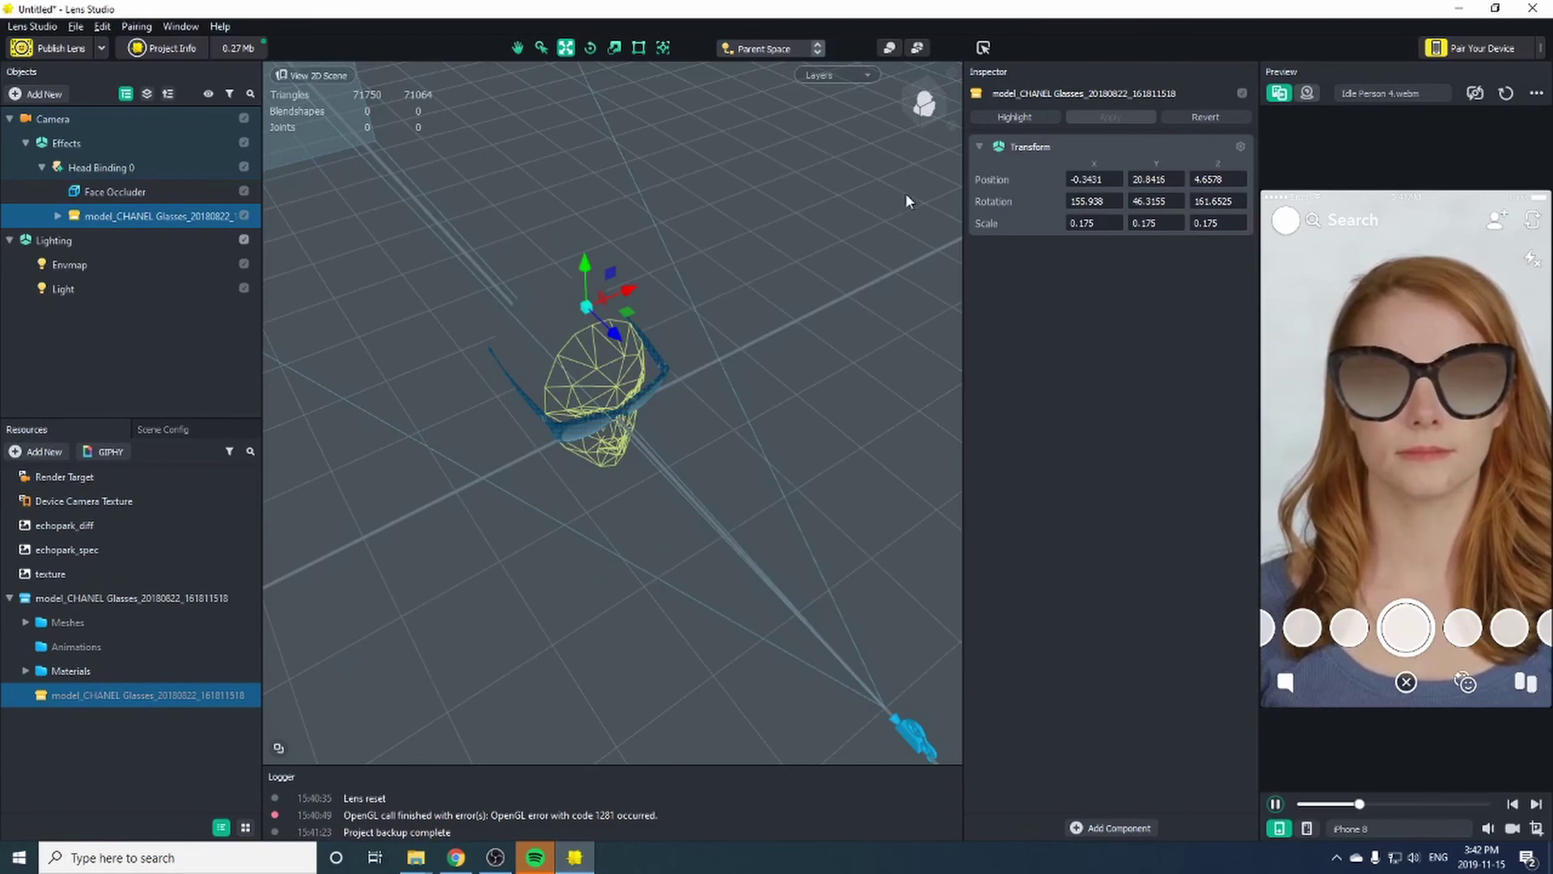
{"action": "left_click", "coordinate": [924, 102]}
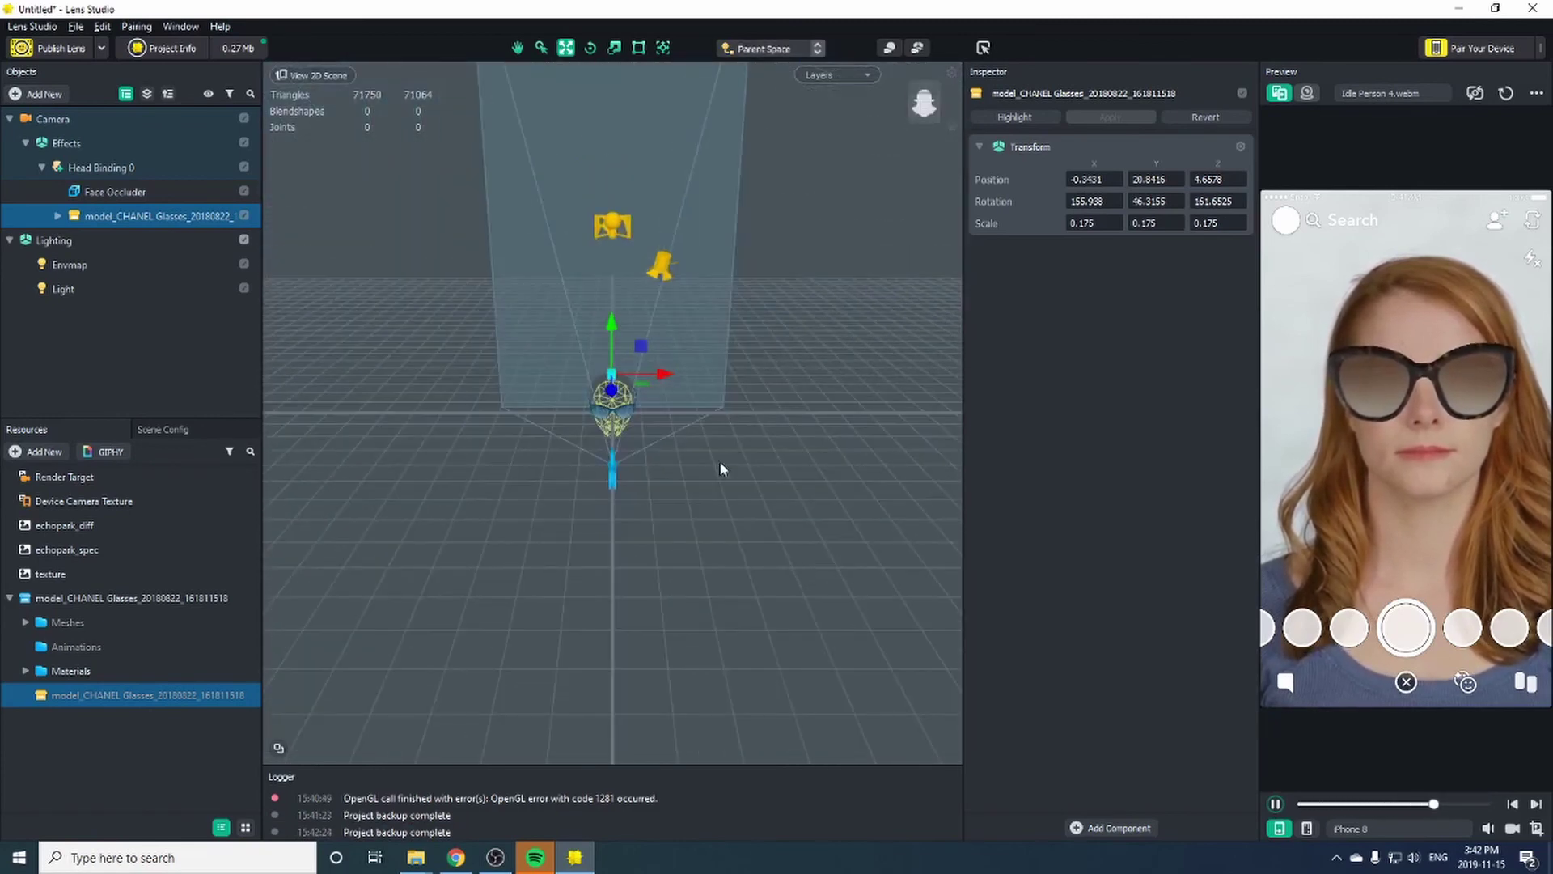